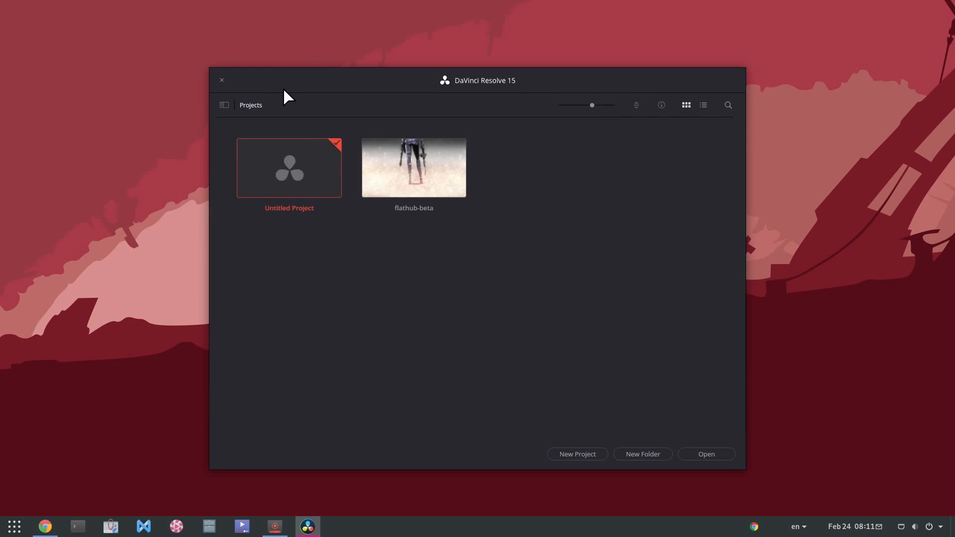
Step: Open the Untitled Project and set its timeline resolution to 1920 x 1080 HD in the project settings
double_click(288, 158)
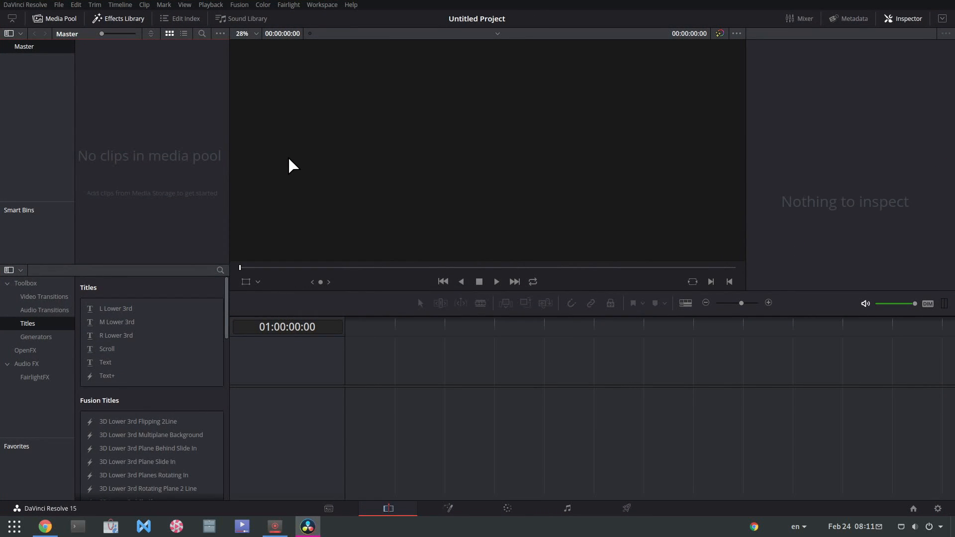
left_click(59, 7)
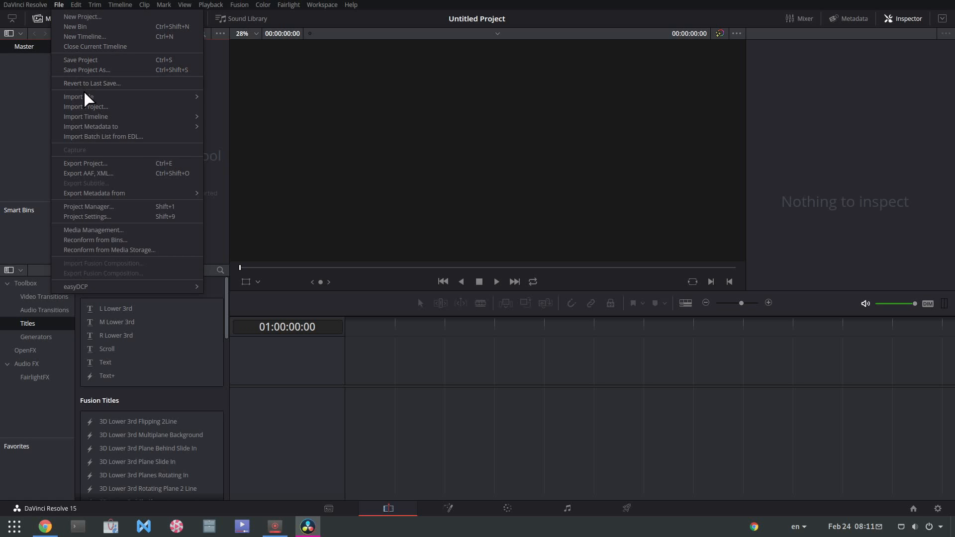
left_click(119, 218)
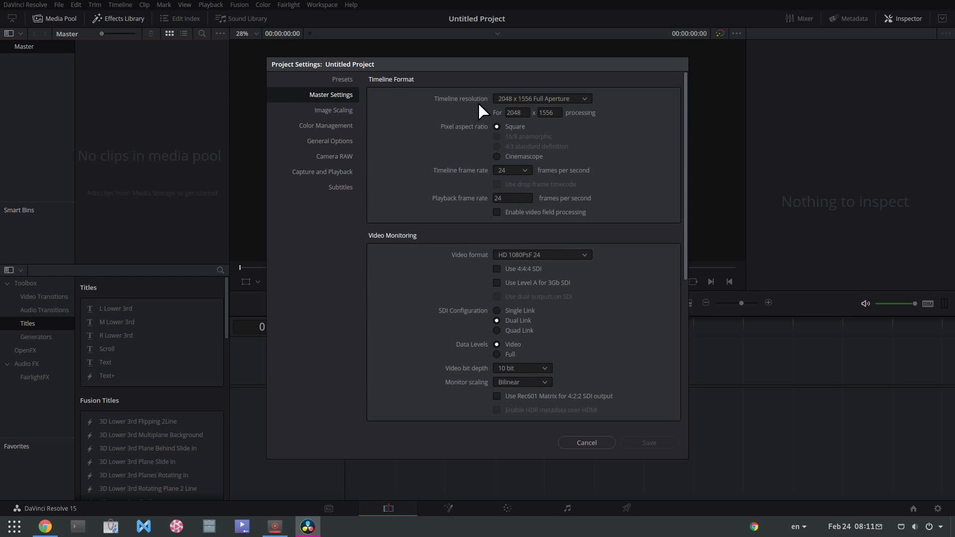
left_click(514, 99)
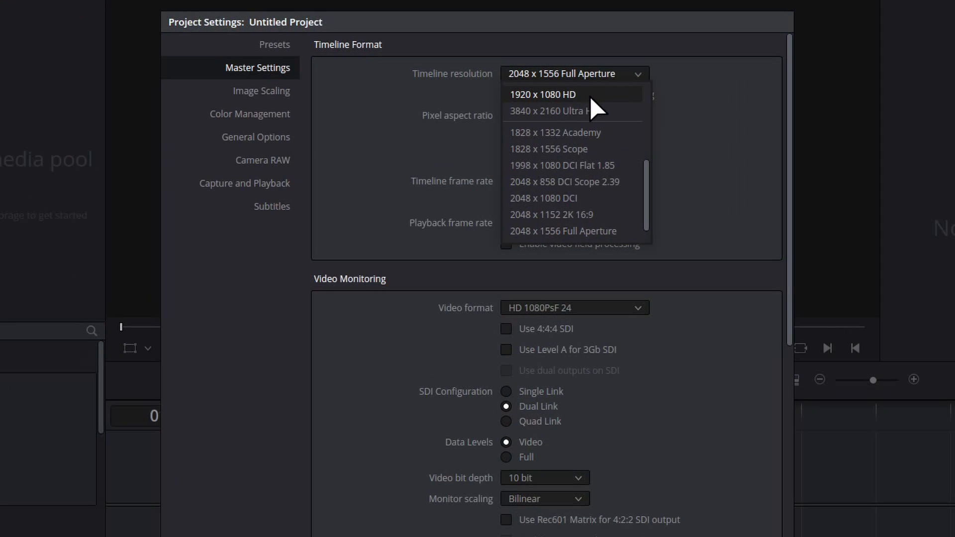
left_click(590, 97)
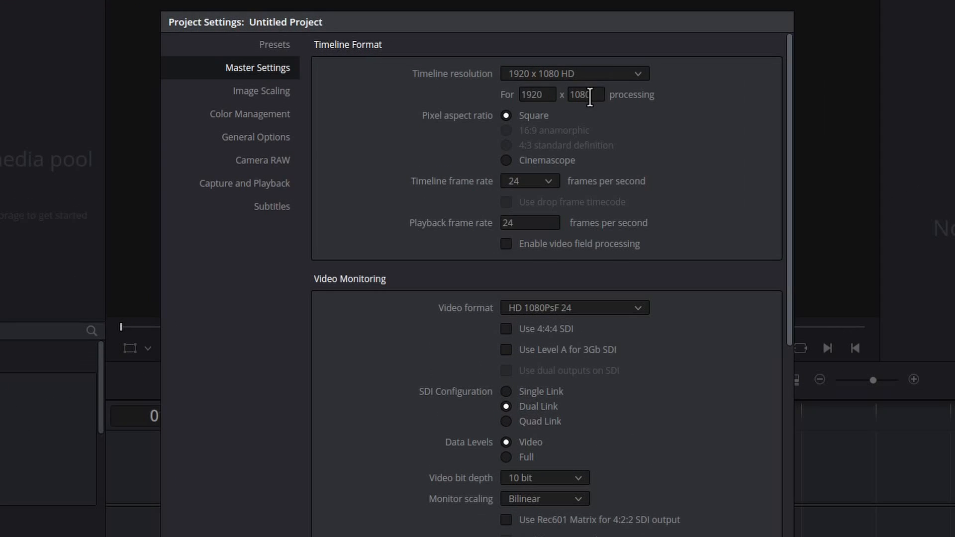
Step: Set both the timeline frame rate and the playback frame rate to 60 fps, and save the project settings
left_click(550, 180)
scroll(524, 278, "down", 2)
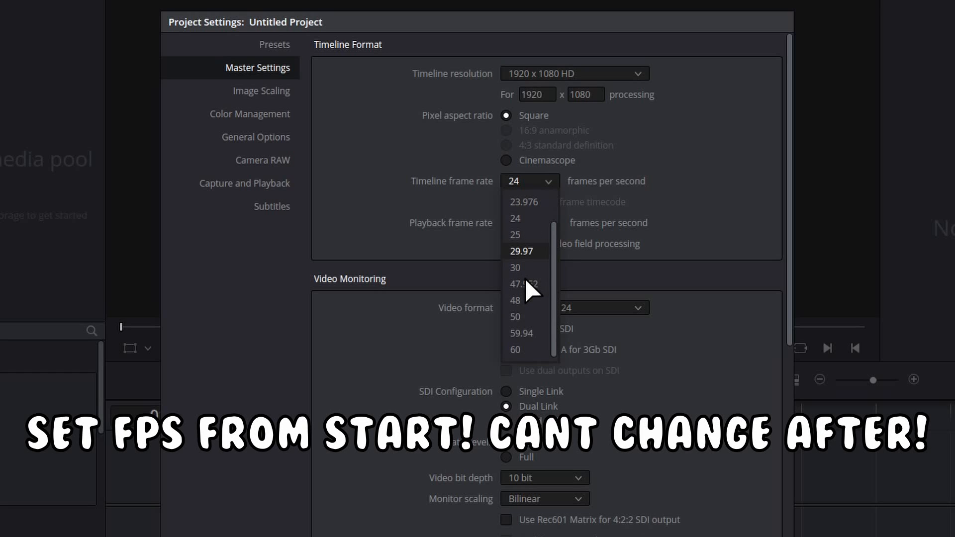
left_click(529, 342)
left_click_drag(526, 224, 426, 214)
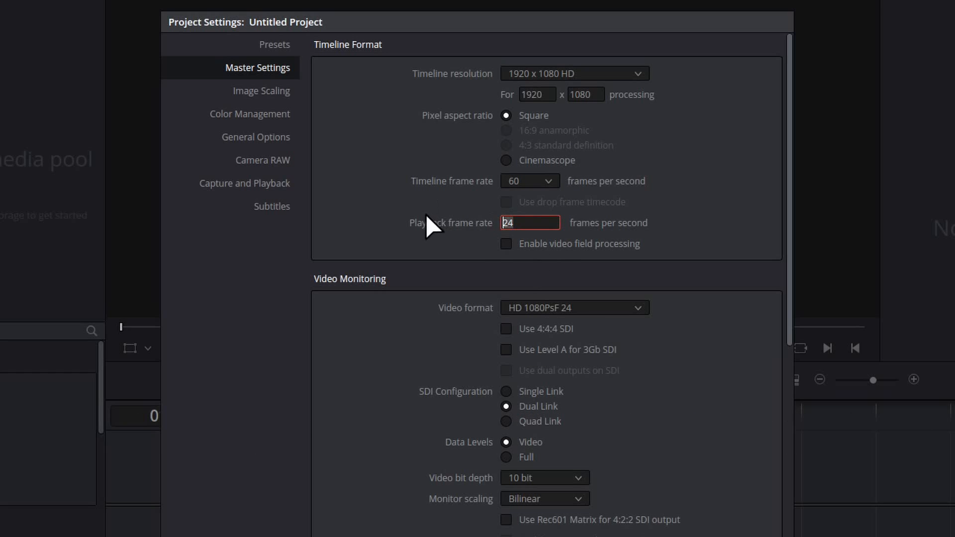
type("60")
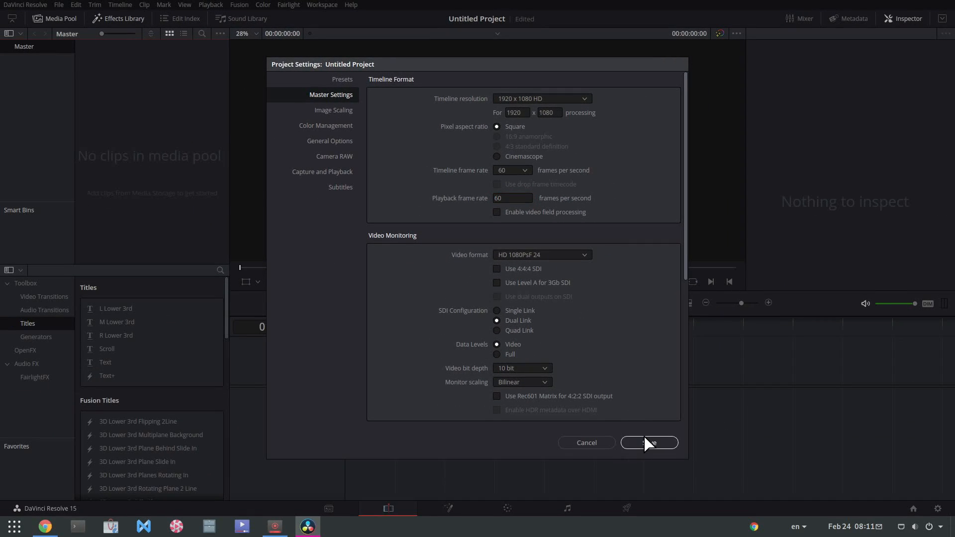
left_click(646, 442)
Step: Import rikka 969762.jpg from the file manager's Home folder into the project's media pool
left_click(209, 527)
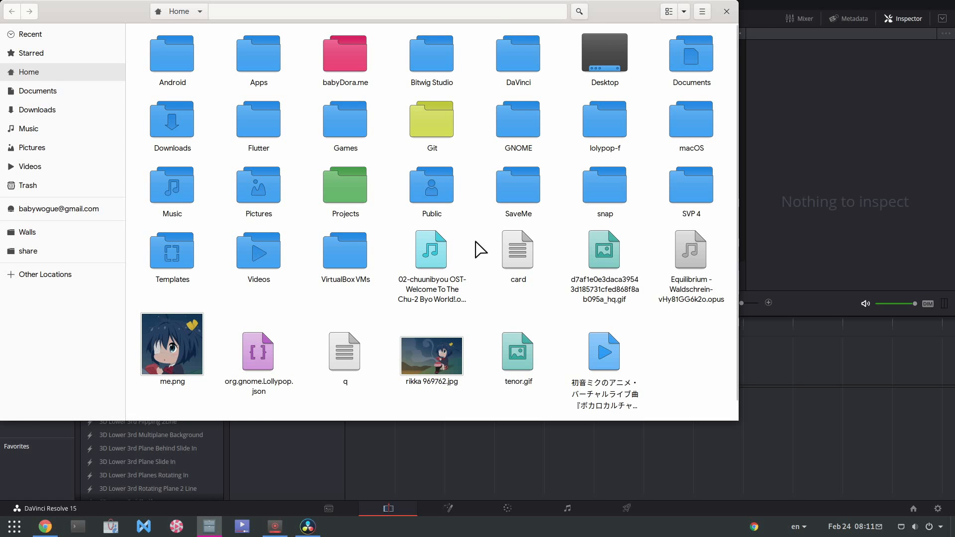
left_click_drag(475, 249, 692, 266)
left_click_drag(666, 366, 166, 144)
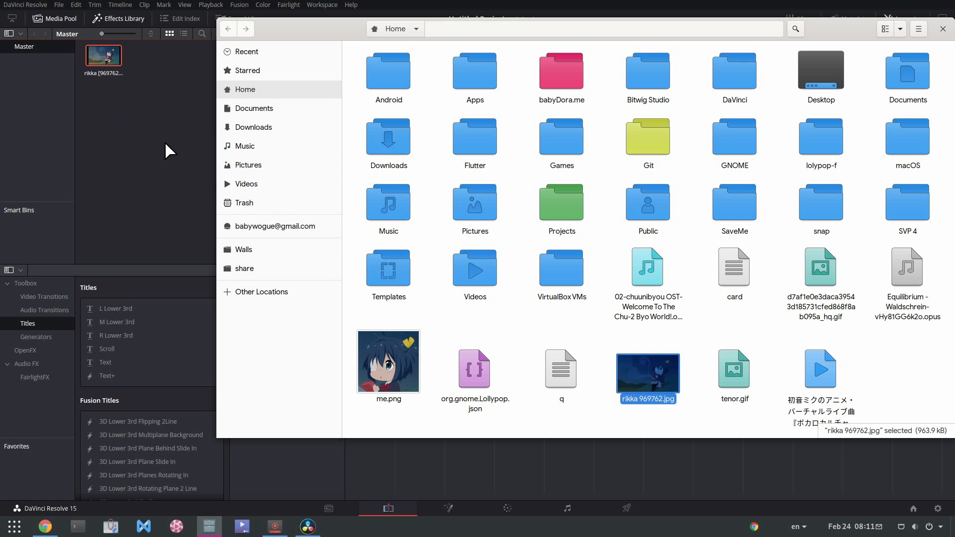
key("super")
left_click_drag(538, 278, 896, 80)
left_click(341, 279)
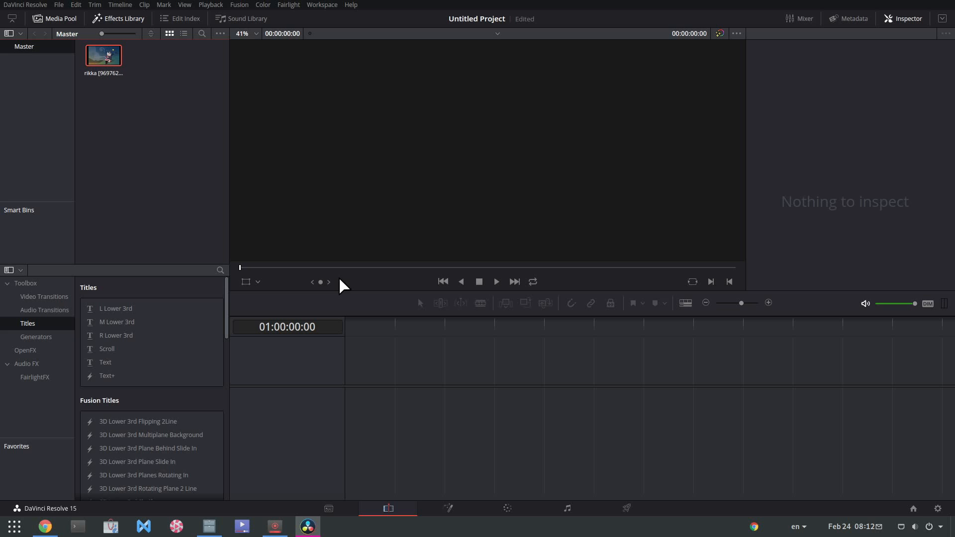
Step: Place the rikka image on a new timeline and extend the clip to a duration of about 00:00:11:18
left_click_drag(108, 57, 392, 398)
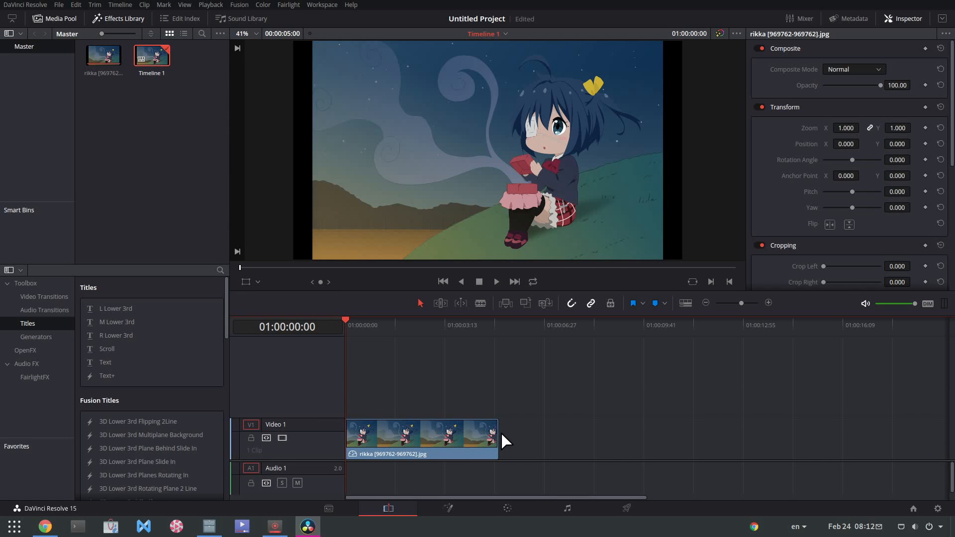
left_click_drag(498, 432, 692, 432)
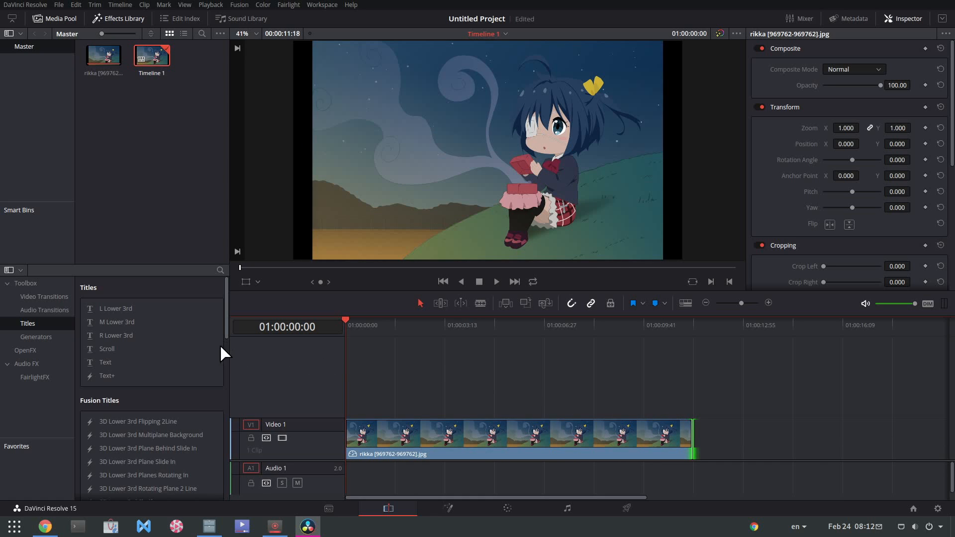
Step: Add a Text+ title on a track above the image clip and set its text to "Stroke Me!"
left_click_drag(112, 375, 400, 389)
left_click(461, 324)
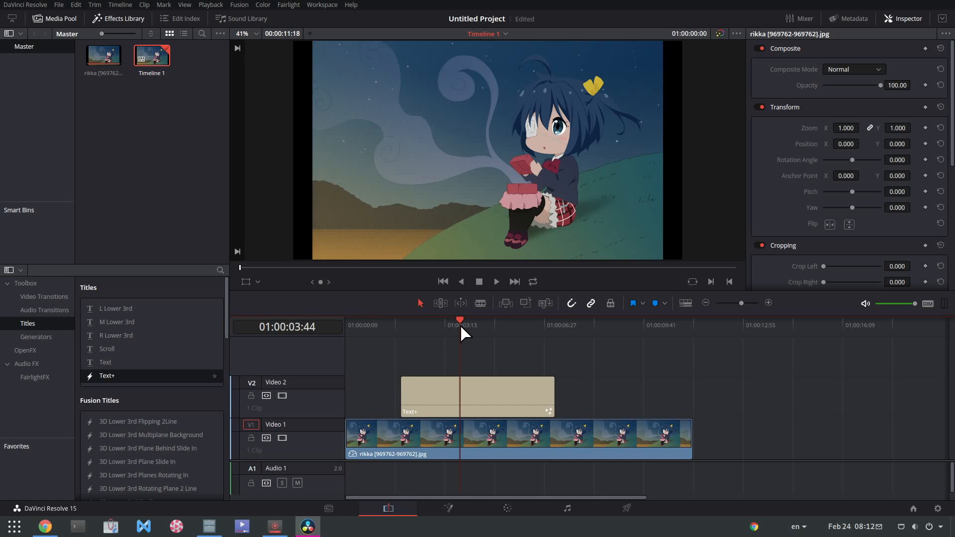
left_click_drag(851, 124, 786, 127)
type("St")
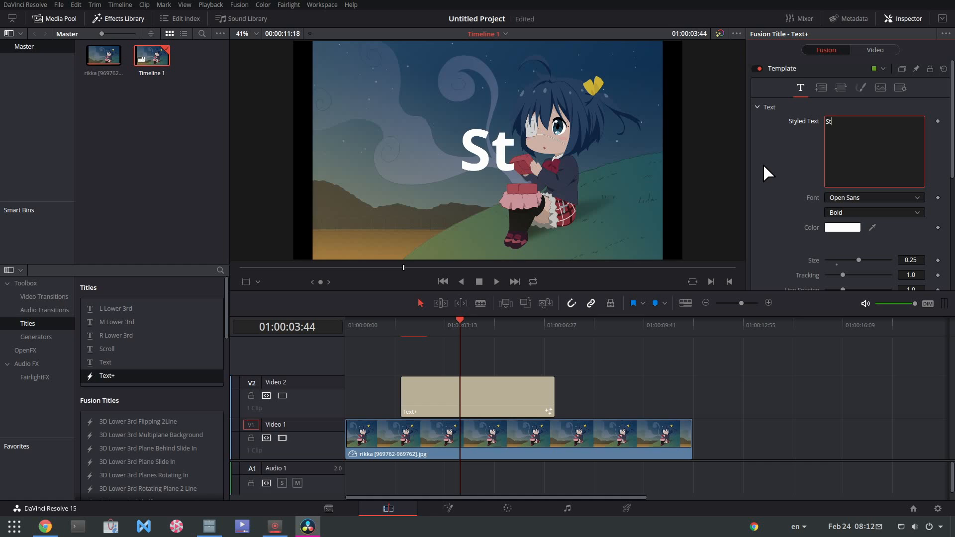
type("roke Me!")
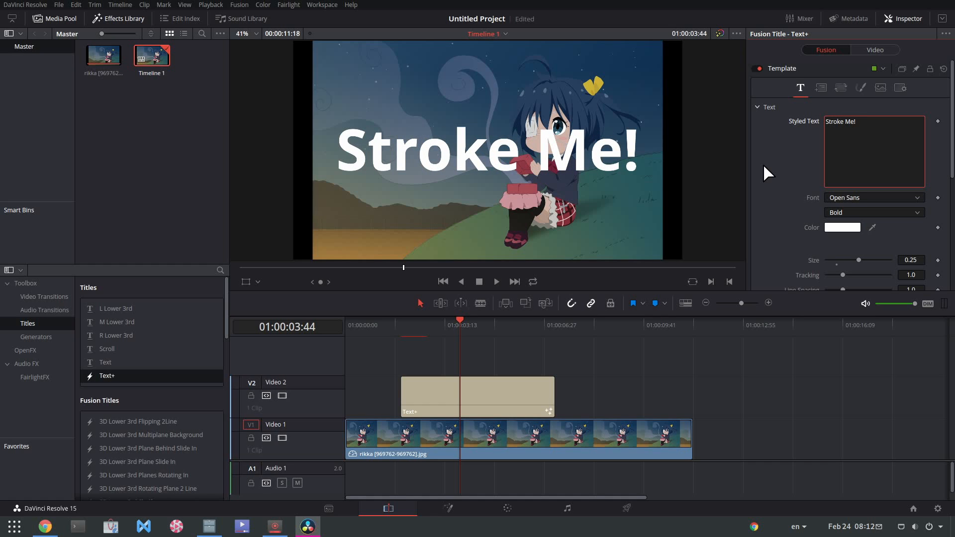
Step: Set the title's font to BubbleGum and reduce its size to about 0.1693
left_click(861, 197)
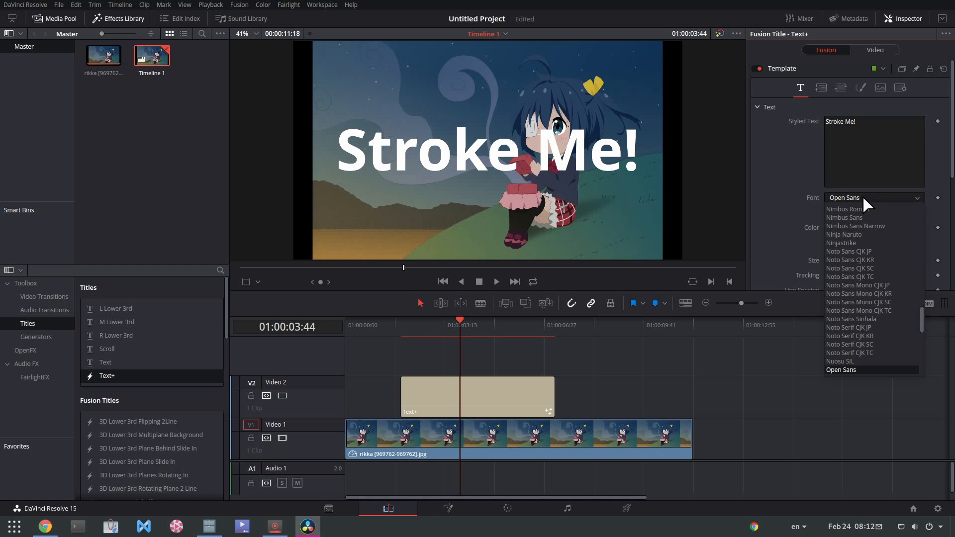
type("bu")
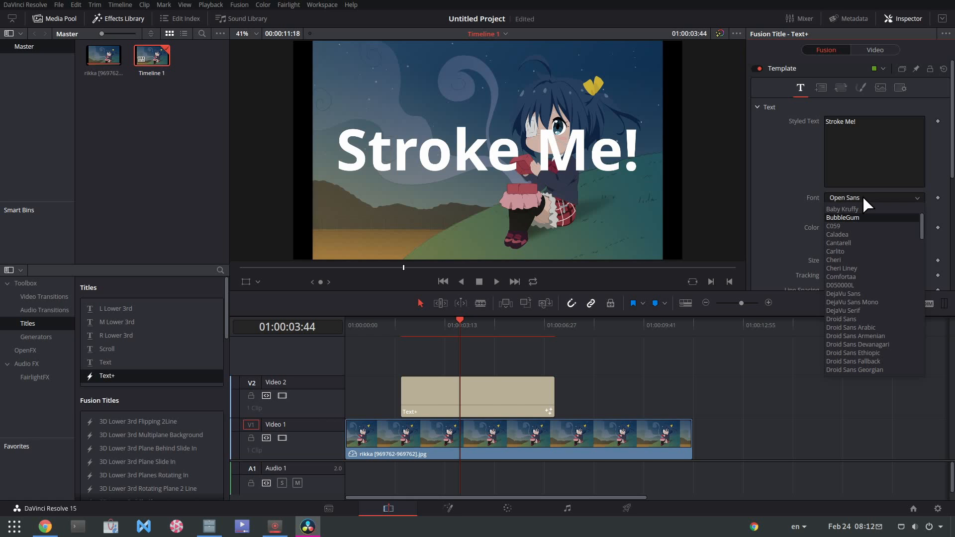
left_click(860, 222)
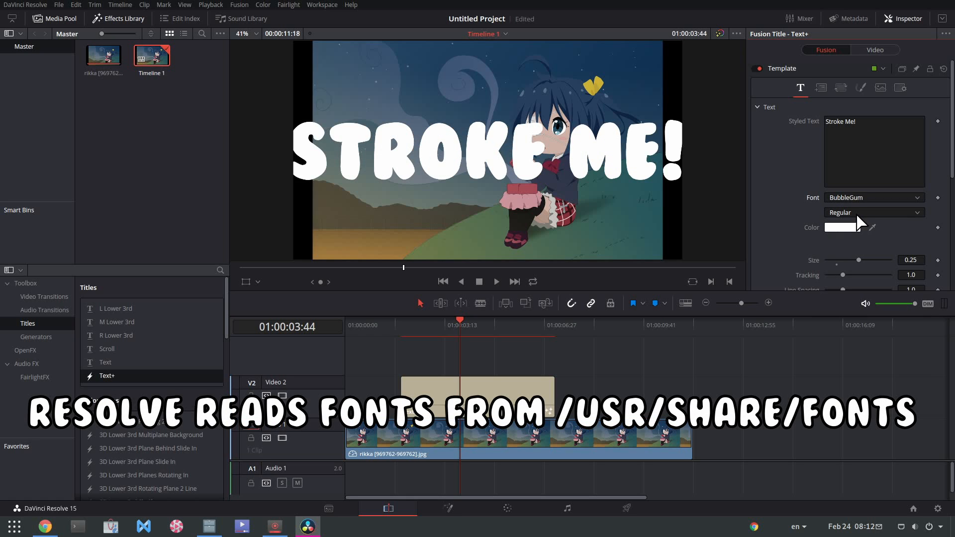
left_click_drag(860, 259, 851, 259)
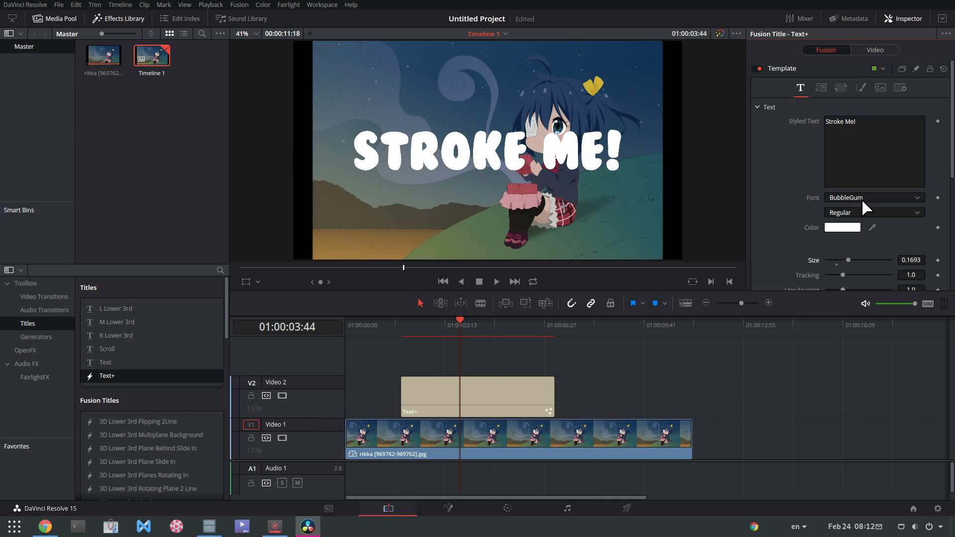
Step: Switch the title's shading element 1 to the text outline appearance and color it black
left_click(862, 89)
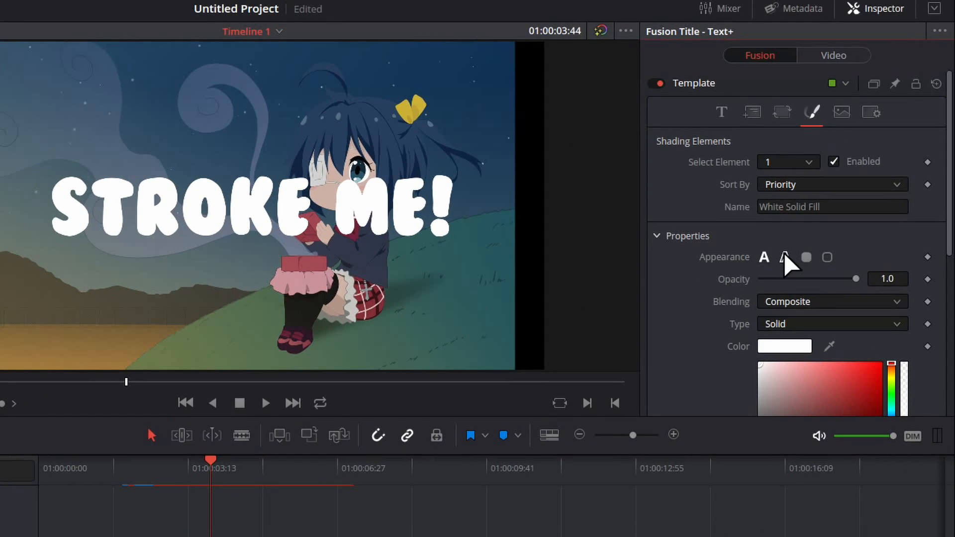
left_click(802, 235)
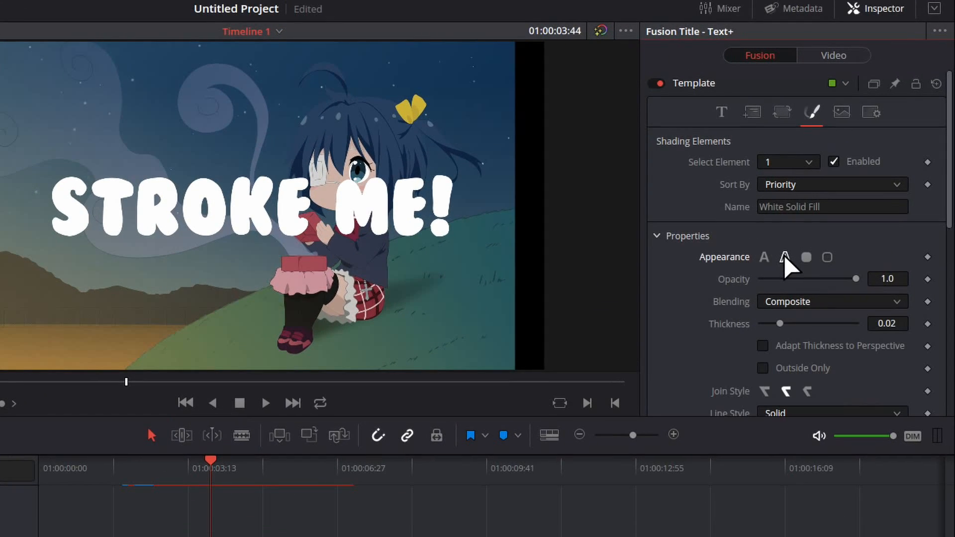
scroll(702, 316, "down", 4)
left_click(771, 387)
left_click_drag(771, 388, 765, 395)
scroll(694, 222, "up", 4)
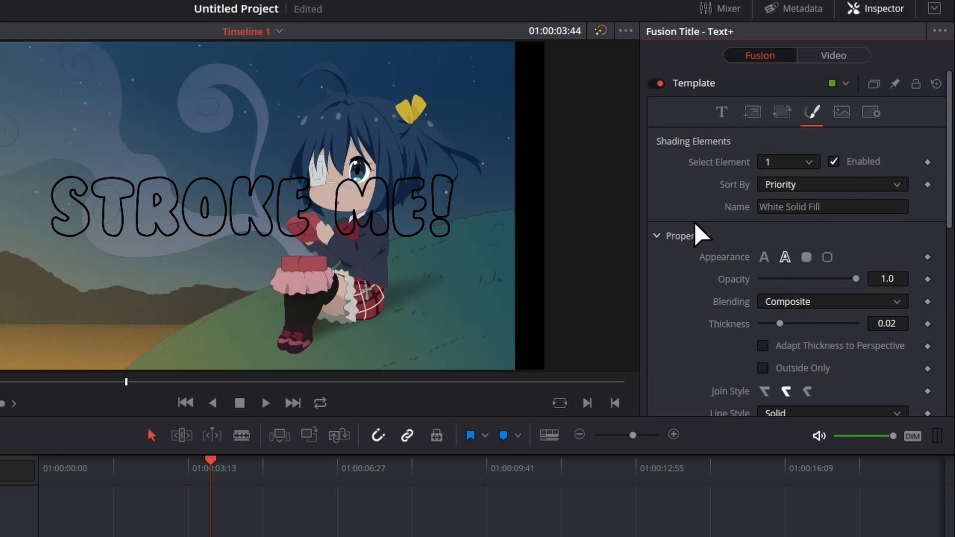
Step: Enable shading element 2 of the title with the text fill appearance and color it white
left_click(810, 159)
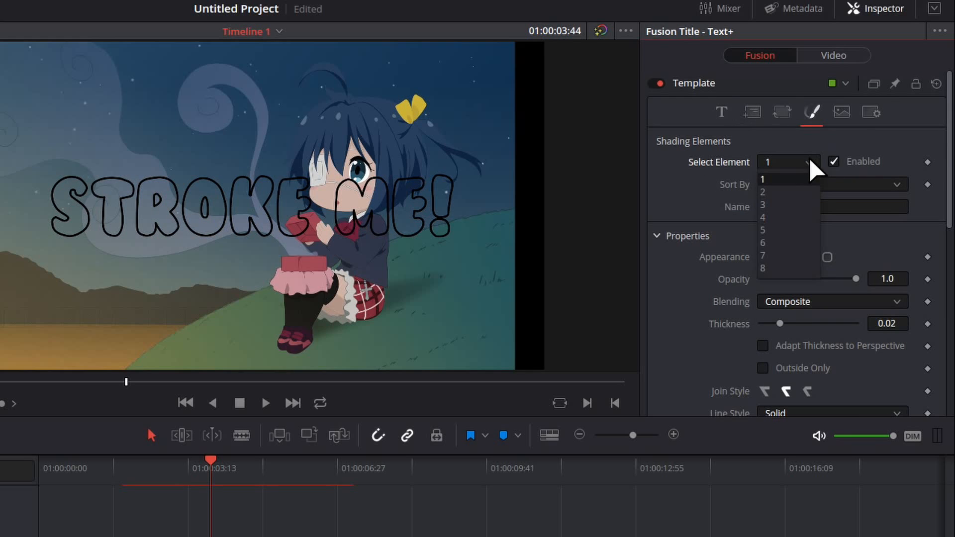
left_click(776, 192)
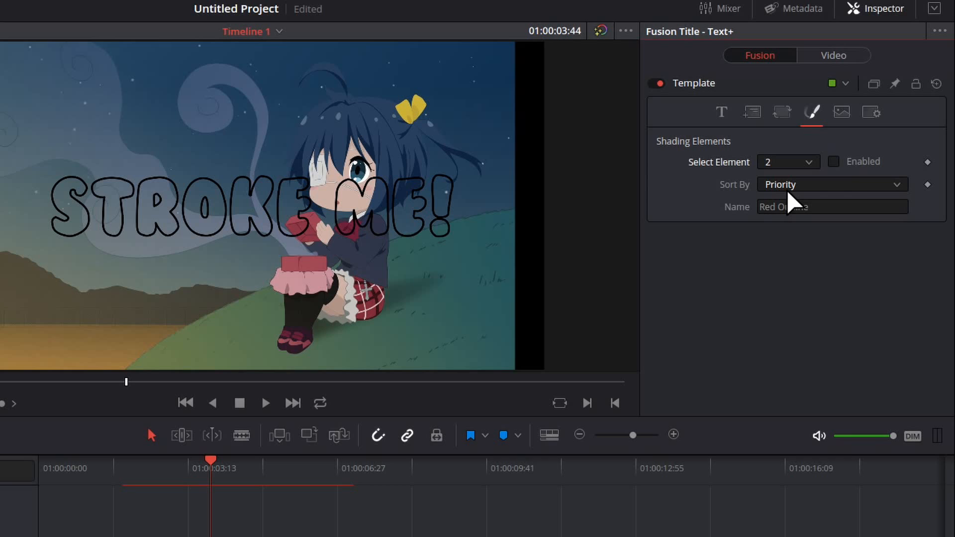
left_click(834, 160)
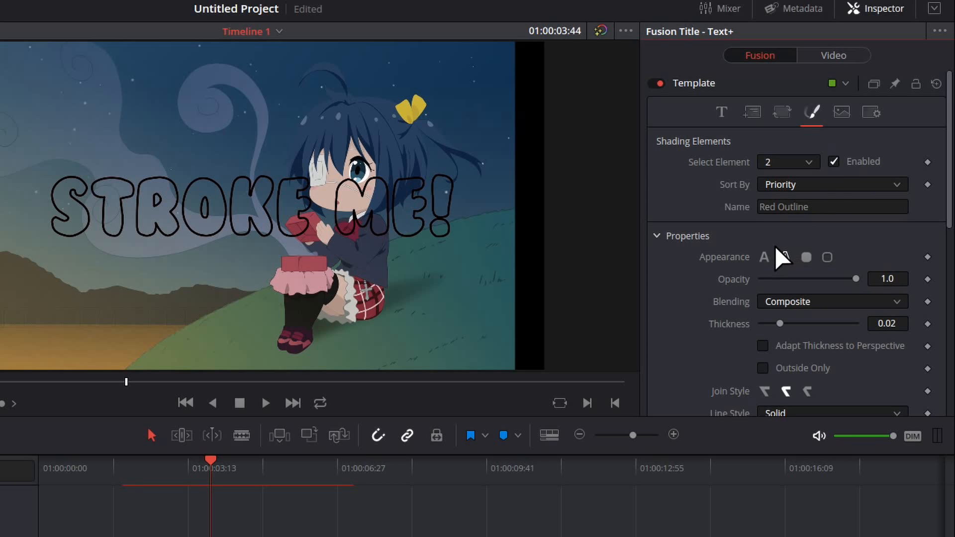
left_click(765, 257)
scroll(693, 297, "down", 4)
mouse_move(787, 229)
left_mouse_down()
mouse_move(769, 195)
mouse_move(741, 177)
left_mouse_up()
scroll(698, 209, "up", 4)
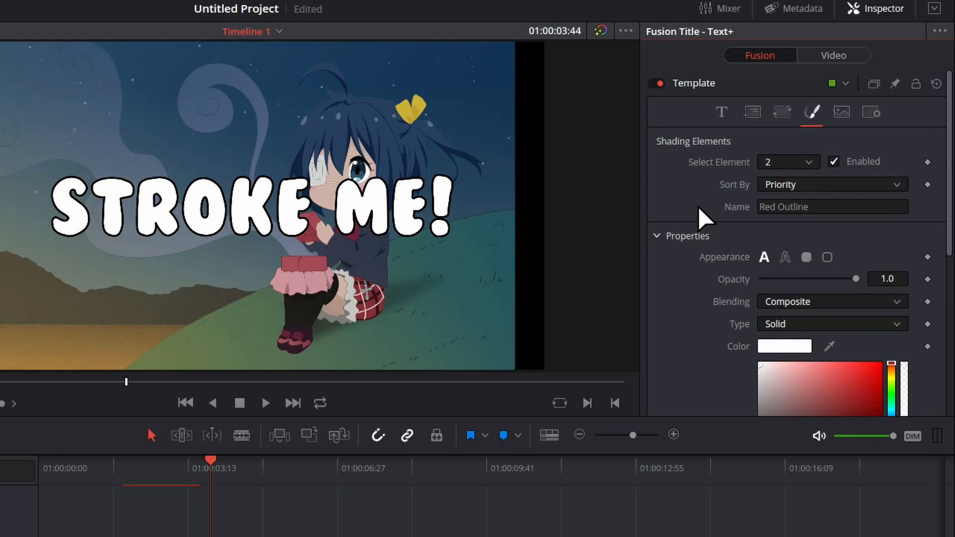
Step: Increase the outline thickness of shading element 1 to about 0.0339
left_click(793, 163)
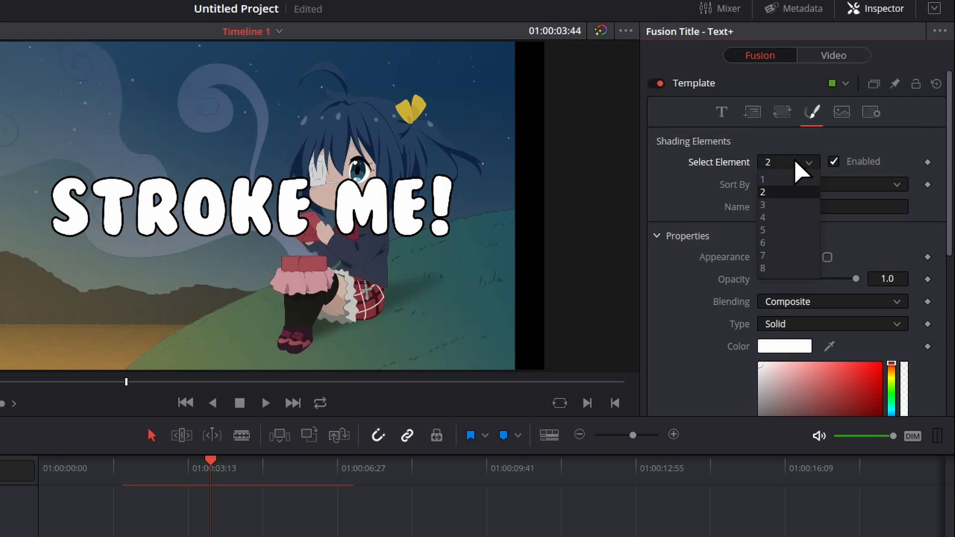
left_click(782, 175)
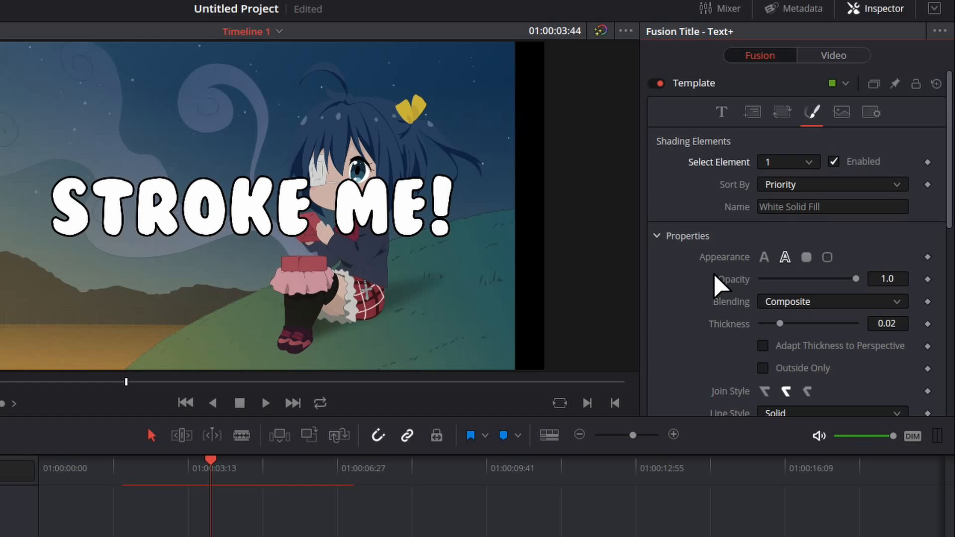
scroll(715, 274, "down", 3)
mouse_move(783, 232)
left_mouse_down()
mouse_move(835, 238)
mouse_move(741, 244)
mouse_move(816, 244)
mouse_move(796, 247)
left_mouse_up()
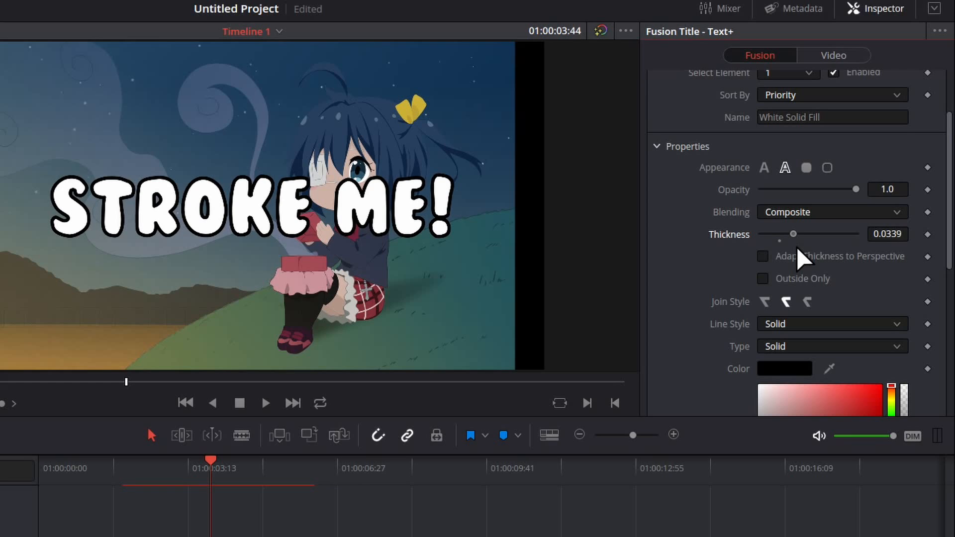
Step: Set the position priority of shading element 1's black outline to about 7.87
scroll(695, 275, "down", 9)
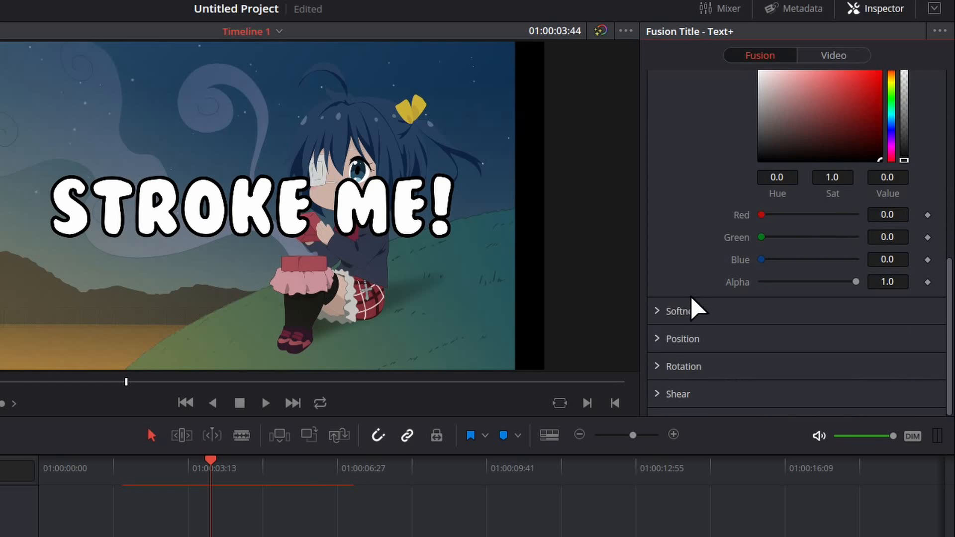
left_click(655, 335)
scroll(741, 300, "down", 3)
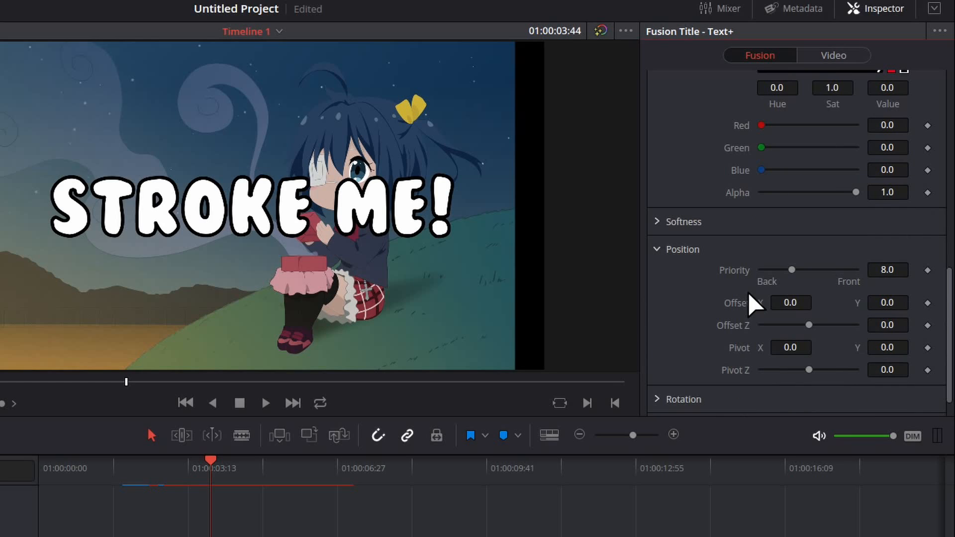
mouse_move(789, 268)
left_mouse_down()
mouse_move(824, 262)
mouse_move(793, 265)
left_mouse_up()
Step: Try offsetting the black outline by about X 0.183 and Y 0.71, and reset both offsets to 0
left_click_drag(787, 303, 879, 302)
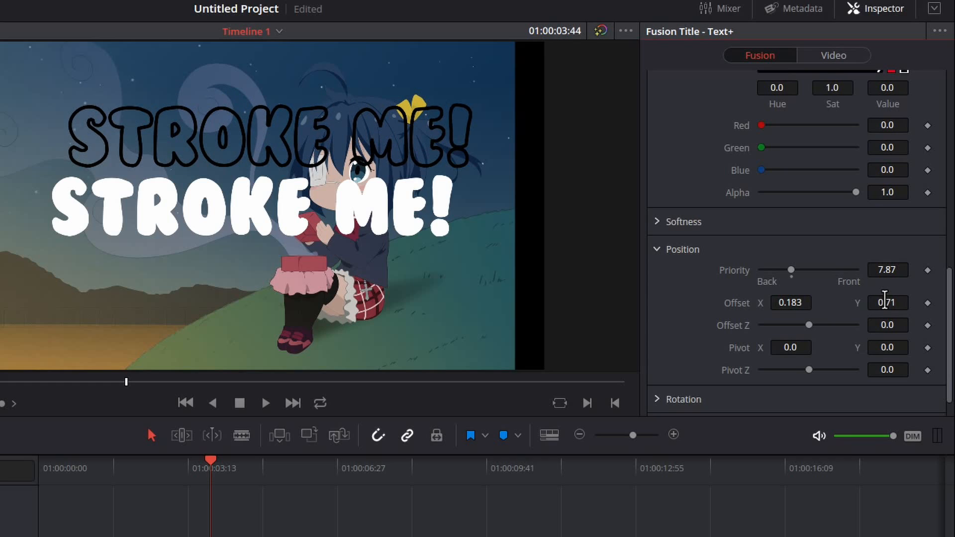
scroll(700, 300, "down", 1)
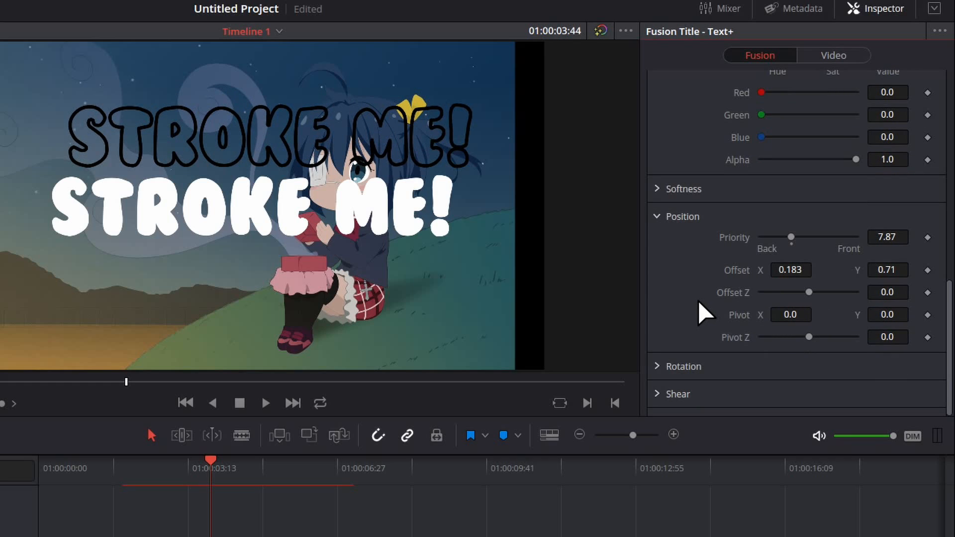
left_click(791, 268)
type("0")
left_click(887, 269)
type("0")
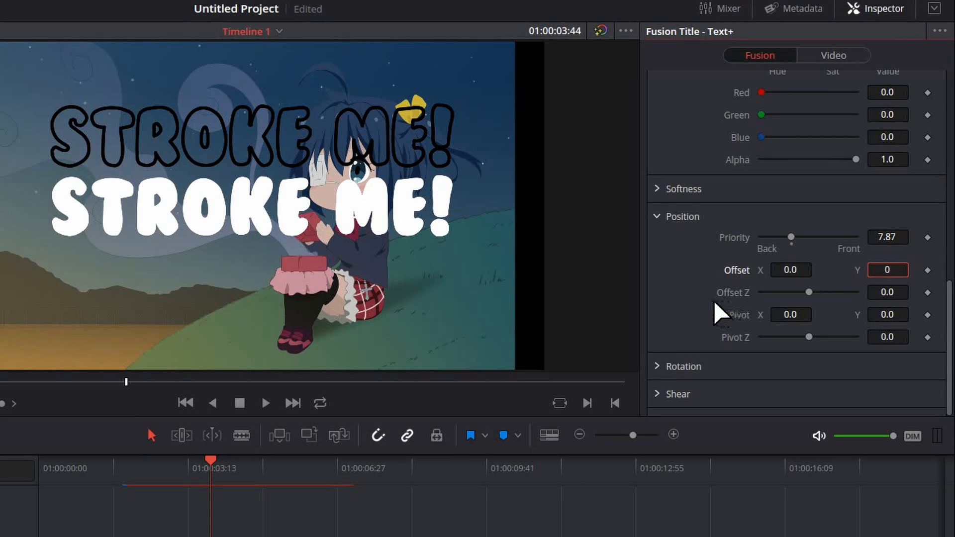
Step: Try rotating the black outline of shading element 1 about the X axis and reset the rotation to 0
key("Return")
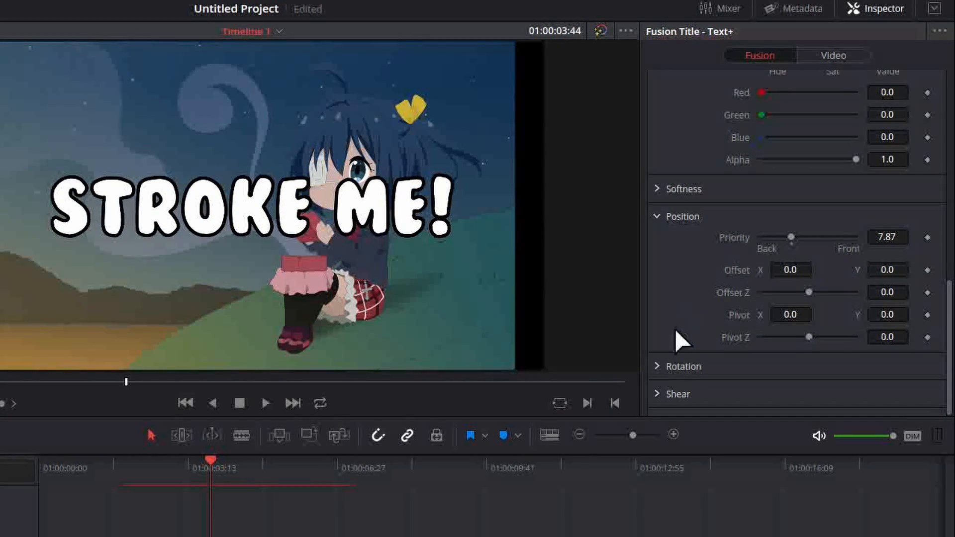
left_click(658, 366)
scroll(721, 333, "down", 3)
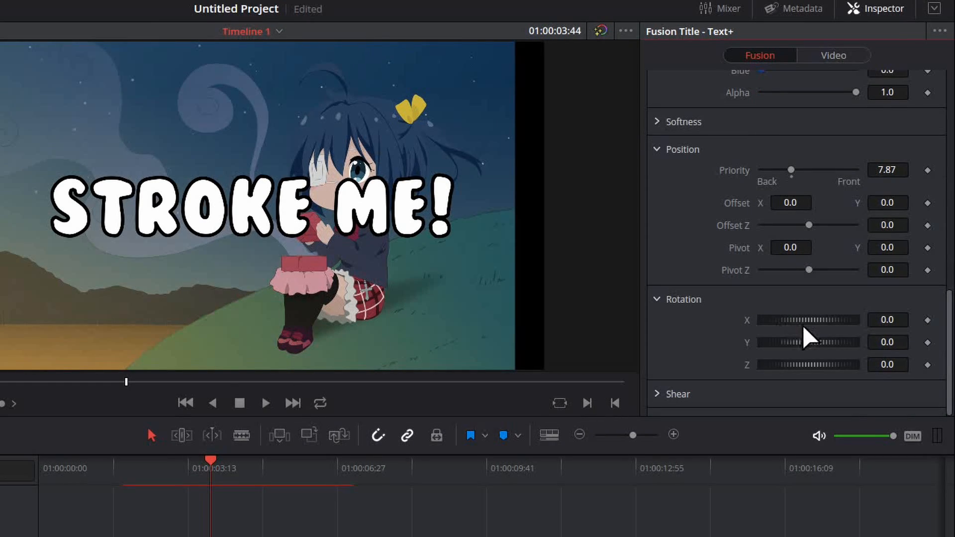
left_click_drag(799, 318, 865, 327)
left_click(885, 321)
type("0")
key("Tab")
Step: Set the title's Write On end to 0 and keyframe it at the start of the Text+ clip, 01:00:01:49
scroll(762, 265, "up", 10)
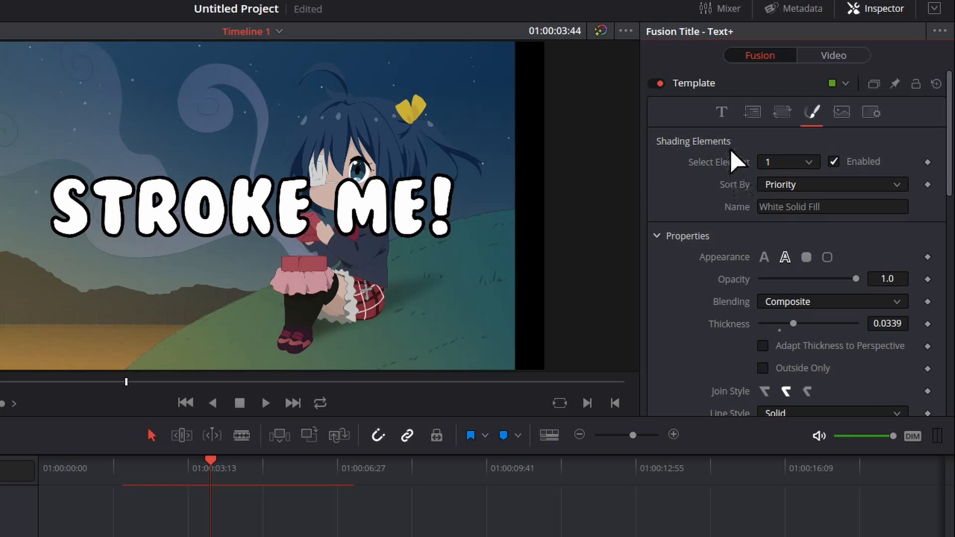
left_click(720, 113)
scroll(684, 225, "down", 6)
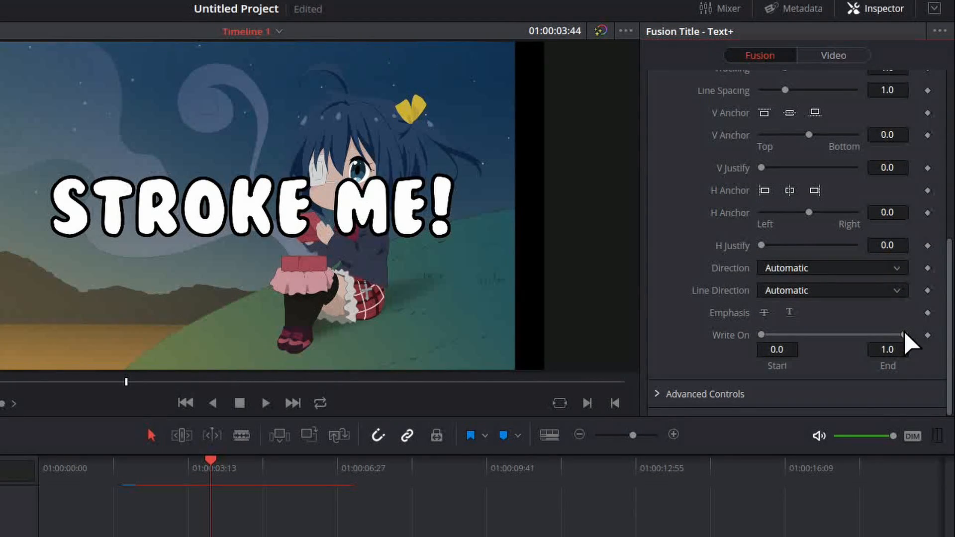
left_click_drag(903, 335, 757, 333)
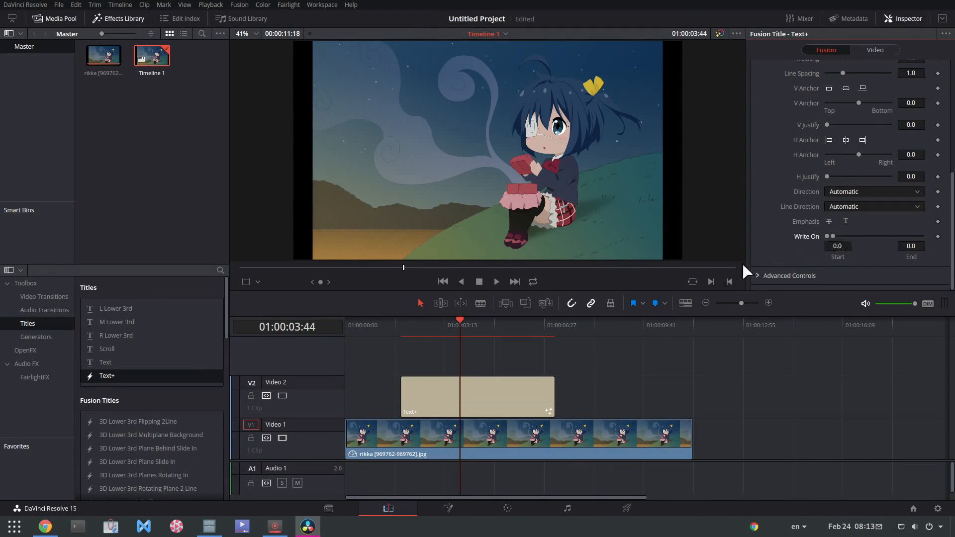
left_click(403, 326)
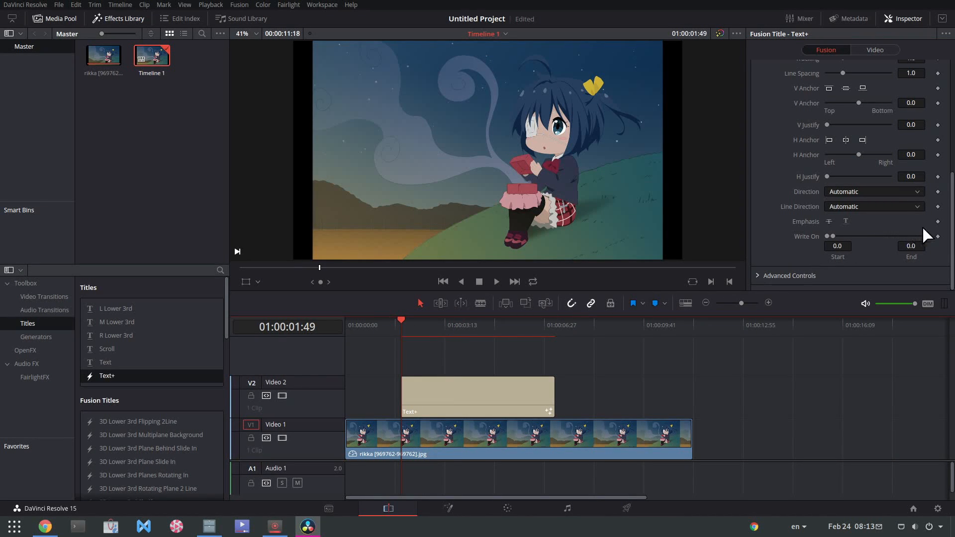
left_click(938, 236)
Step: Set the Write On end to 1.0 at about 01:00:03:12 and play back the write-on animation
left_click_drag(449, 326, 444, 324)
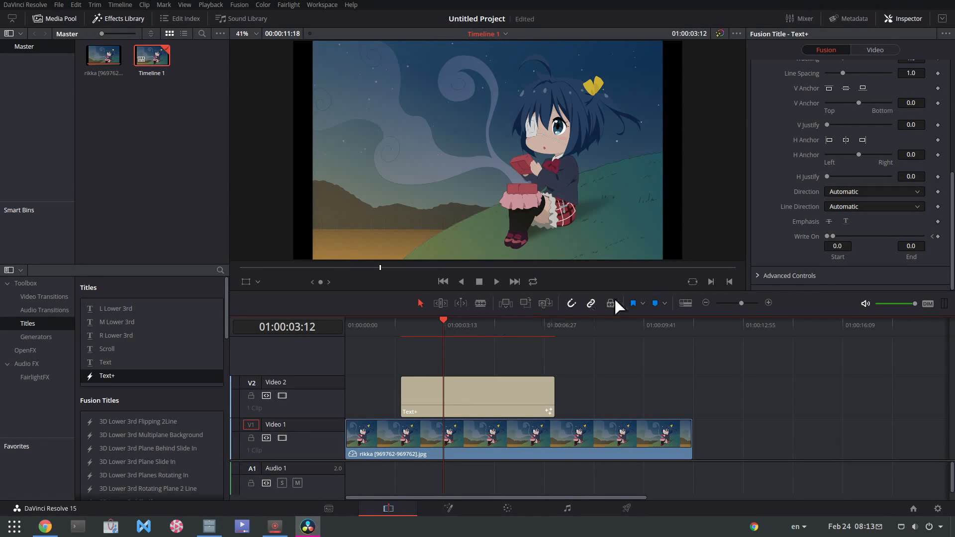
left_click_drag(836, 239, 938, 239)
key("Up")
key("space")
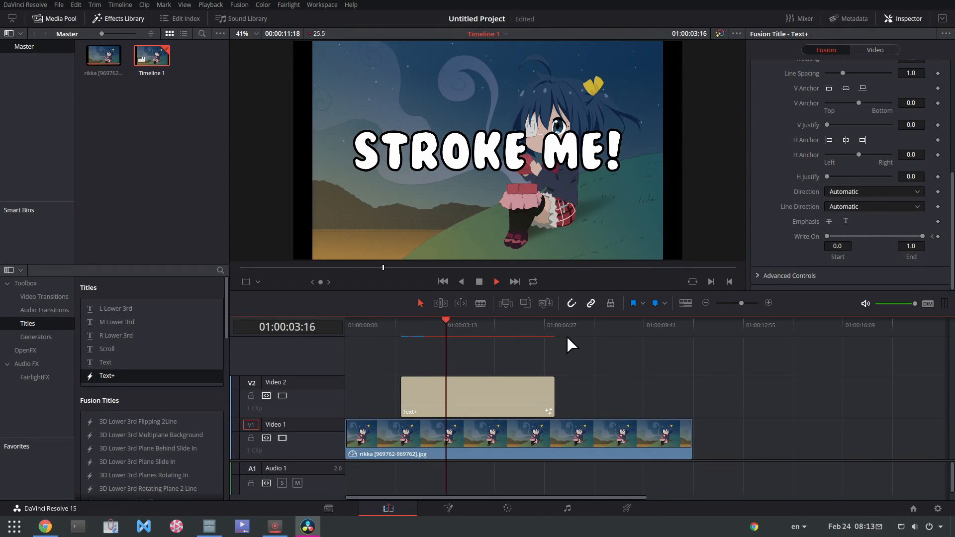
Step: Extend the image clip on Video 1 to about 17:08 and place a Solid Color generator above its added section on Video 2
left_click(581, 326)
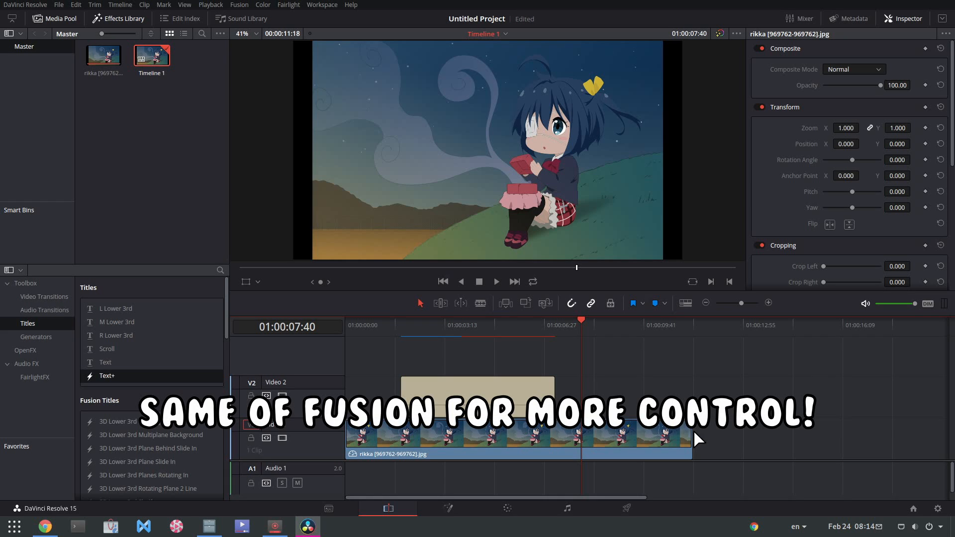
left_click_drag(693, 429, 871, 430)
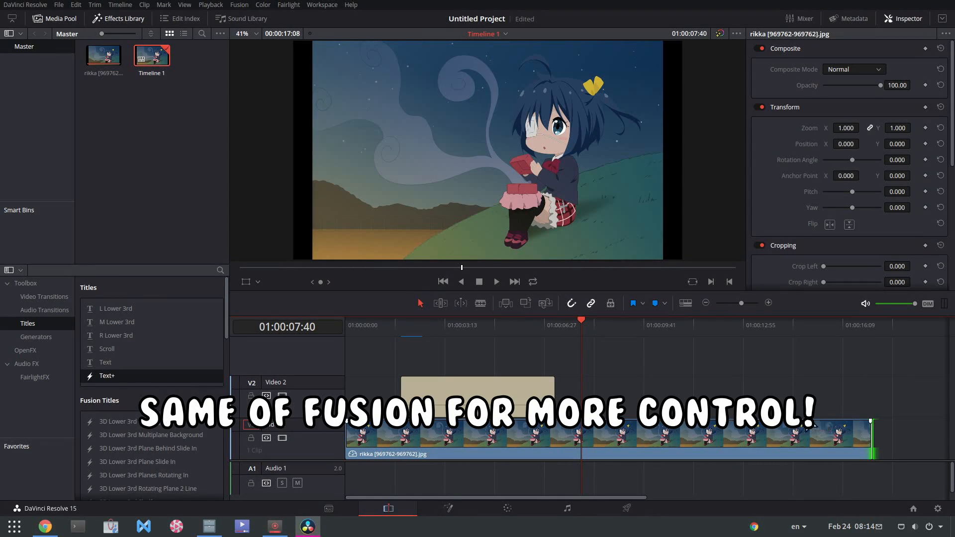
left_click(43, 337)
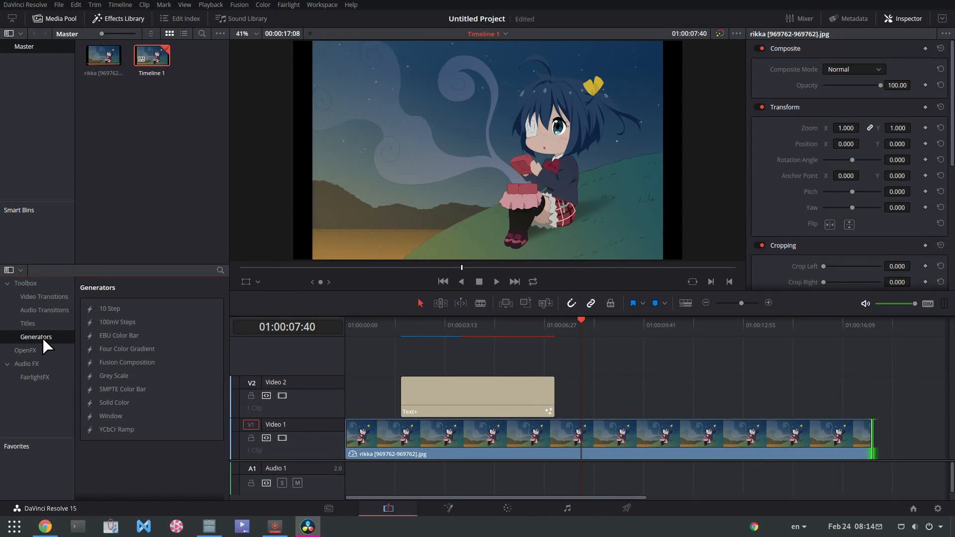
left_click_drag(115, 402, 660, 385)
Step: Turn the Solid Color clip on Video 2 into a compound clip, keeping the default name
left_click(672, 328)
left_click(693, 385)
right_click(694, 391)
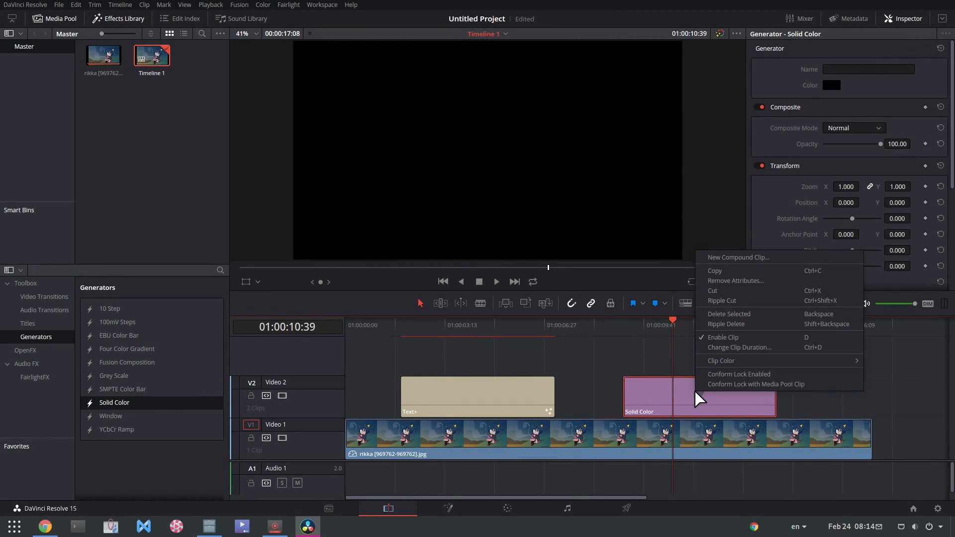
left_click(745, 258)
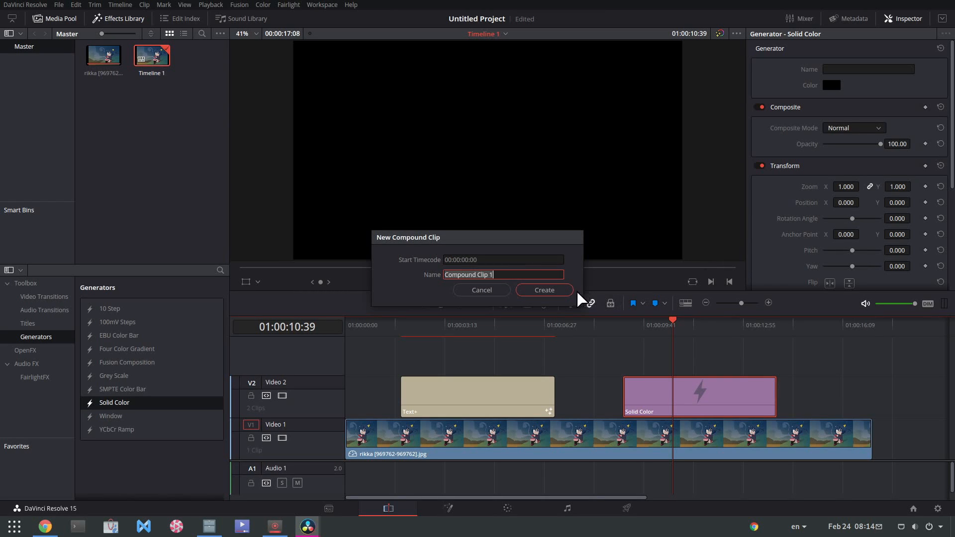
left_click(560, 290)
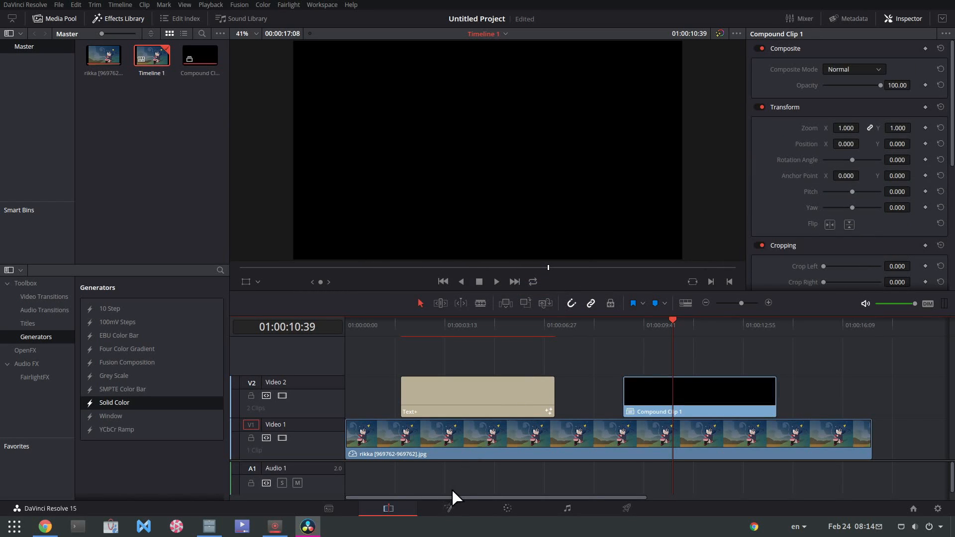
Step: Switch the compound clip to the Fusion page and replace its MediaIn1 node with a Background node
left_click(449, 503)
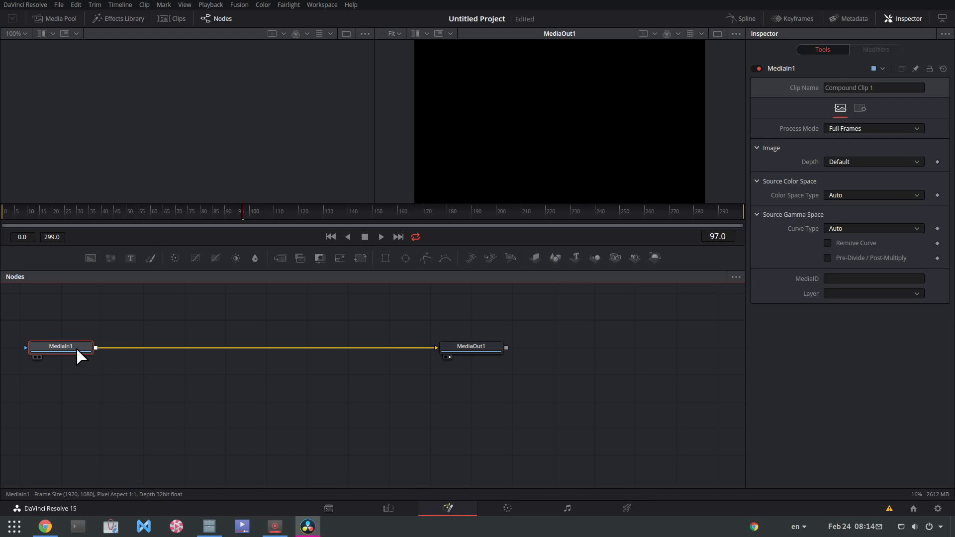
key("Delete")
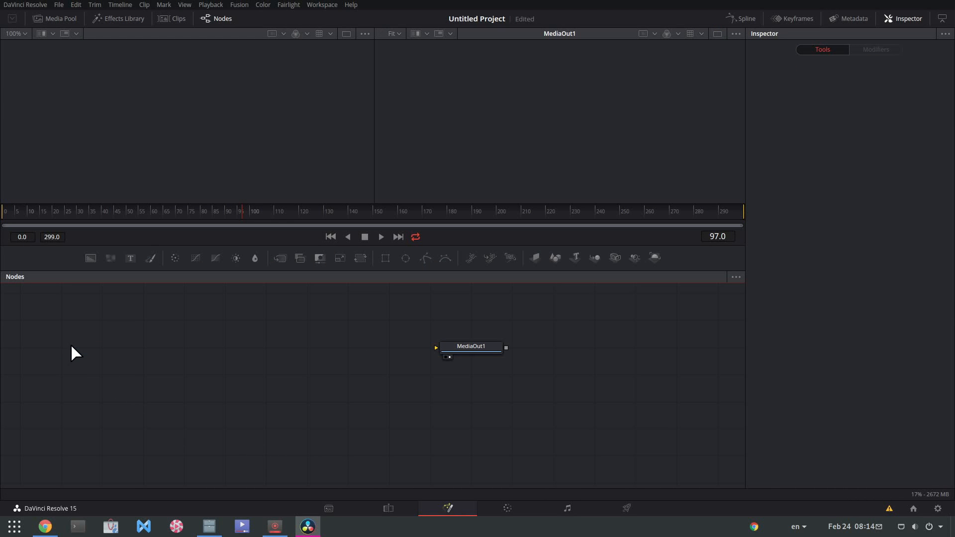
key("shift+space")
type("bac")
key("Return")
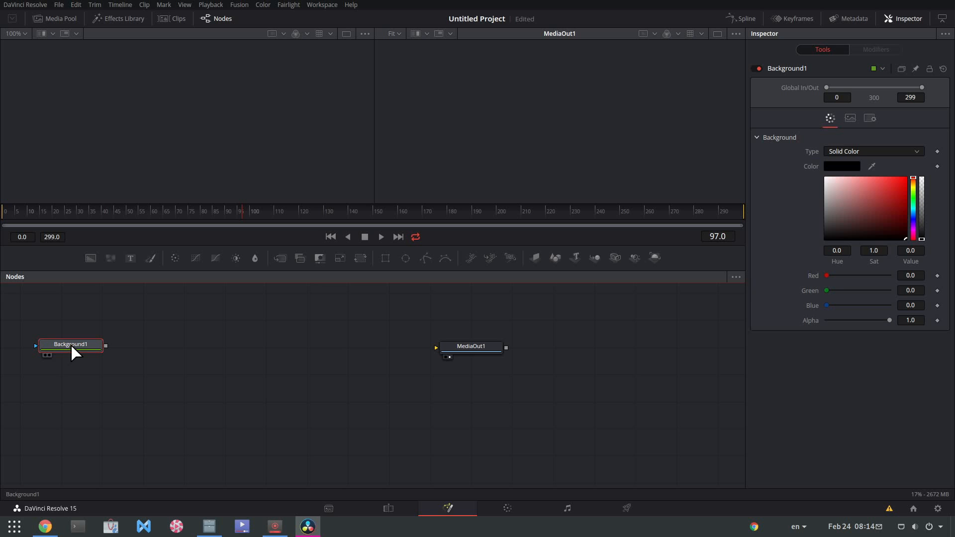
Step: Add a Text+ node merged with the background and connect the merge output to MediaOut1
key("shift+space")
type("txt")
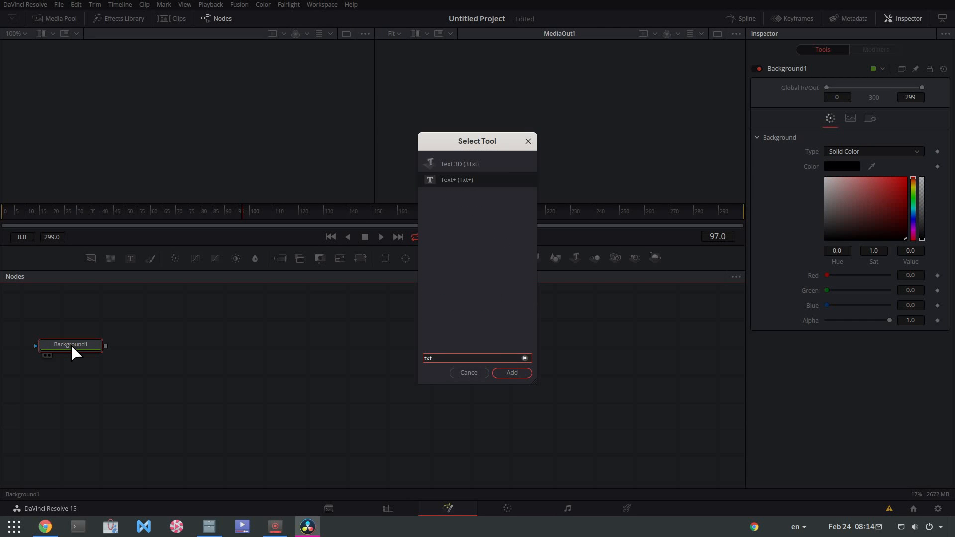
key("Return")
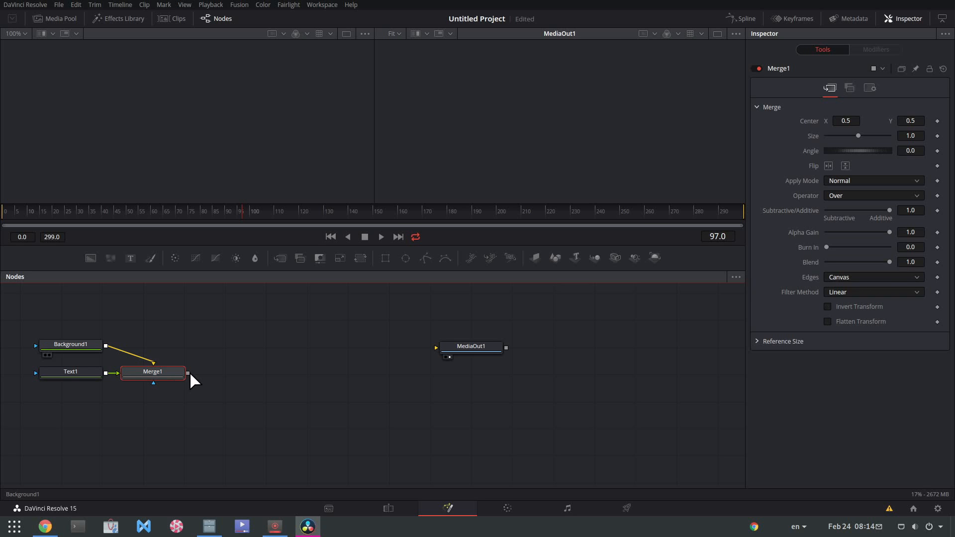
left_click_drag(187, 373, 444, 345)
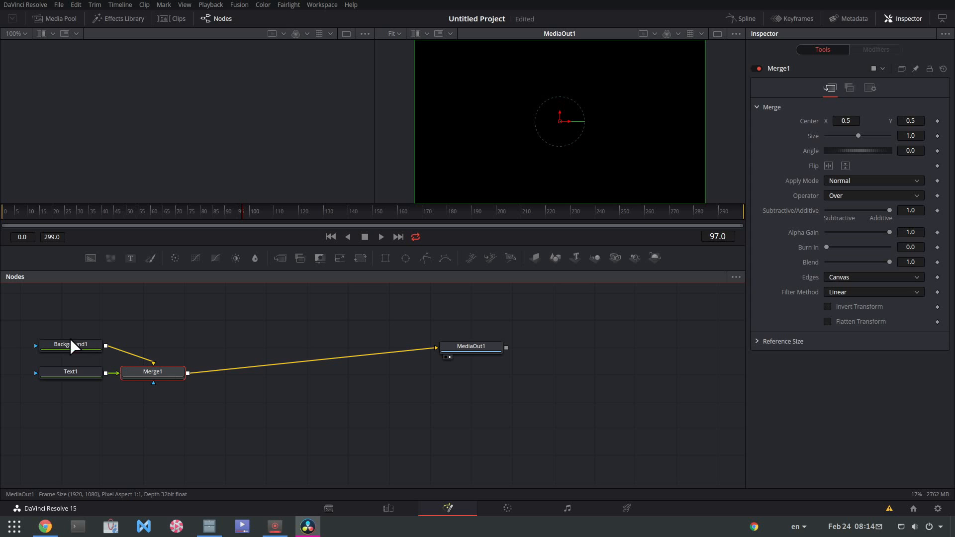
Step: Arrange the node graph with Text1 above Merge1, Background1 in line before Merge1, and MediaOut1 closer to it
left_click_drag(70, 371, 162, 322)
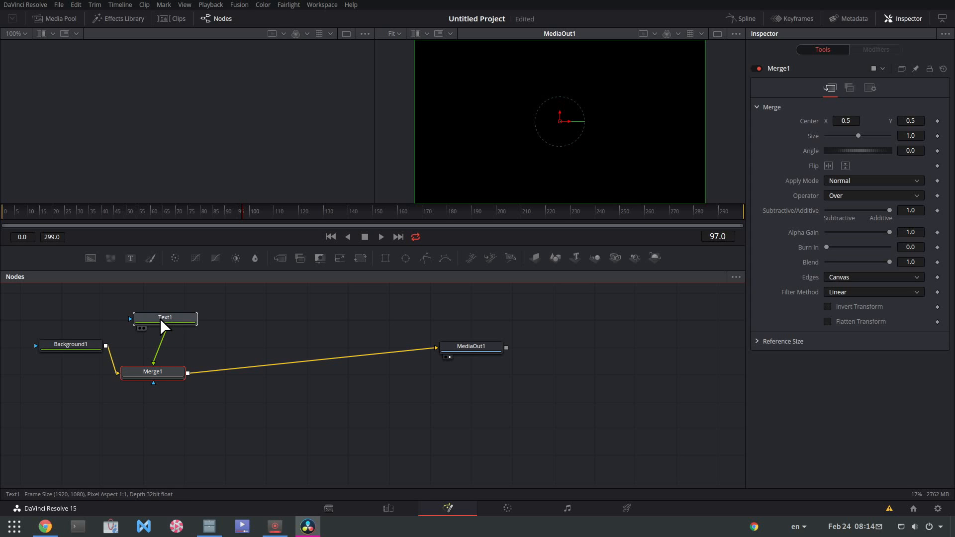
left_click_drag(72, 344, 64, 377)
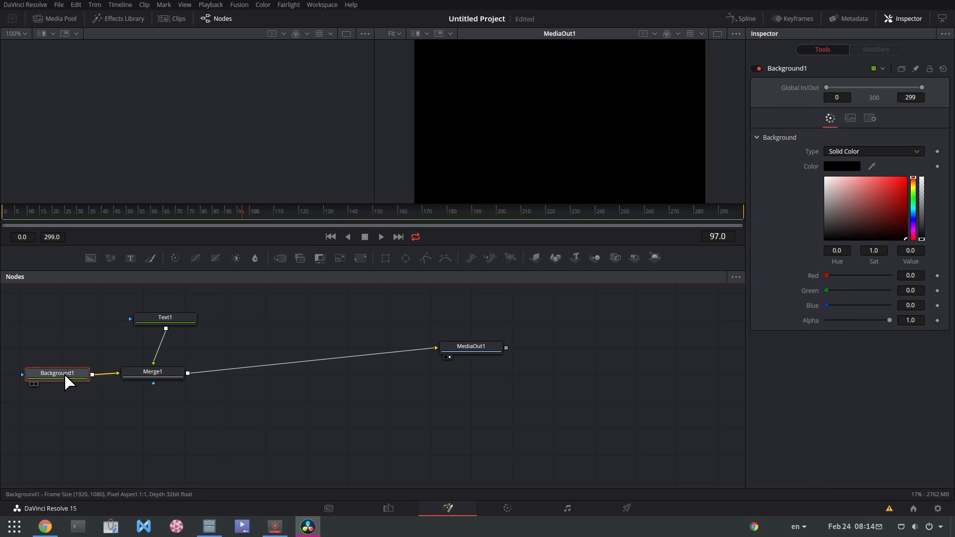
left_click_drag(162, 426, 316, 440)
left_click_drag(623, 363, 513, 383)
Step: Enter "Stroke Me" as the styled text of the Text1 node
left_click(323, 332)
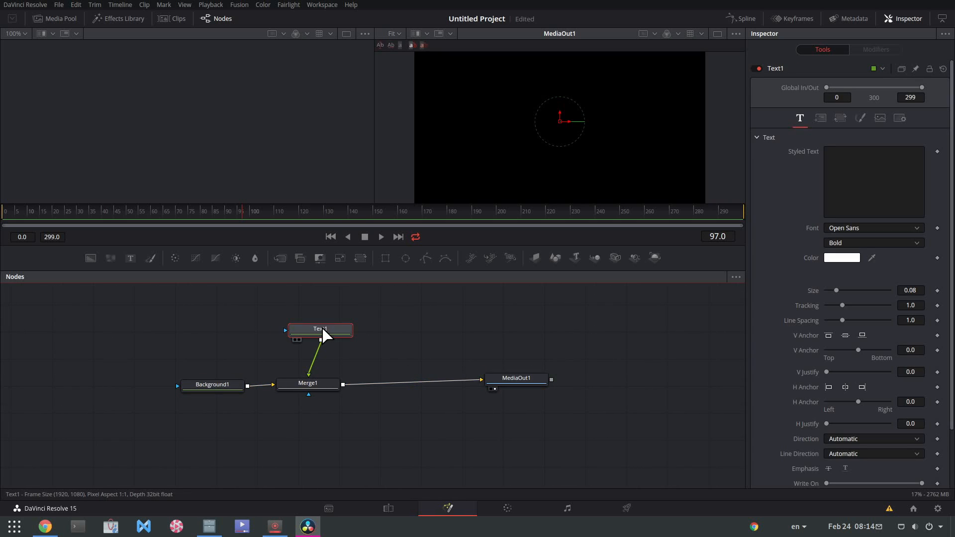
left_click(871, 177)
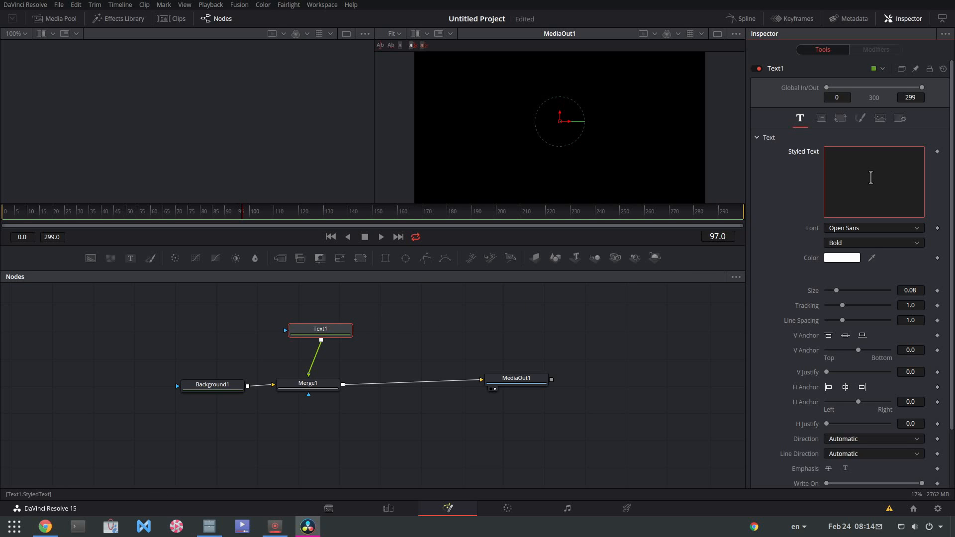
type("Stroke Me")
Step: Set the Text1 font to BubbleGum and increase the text size to about 0.1772
left_click(868, 227)
type("bu")
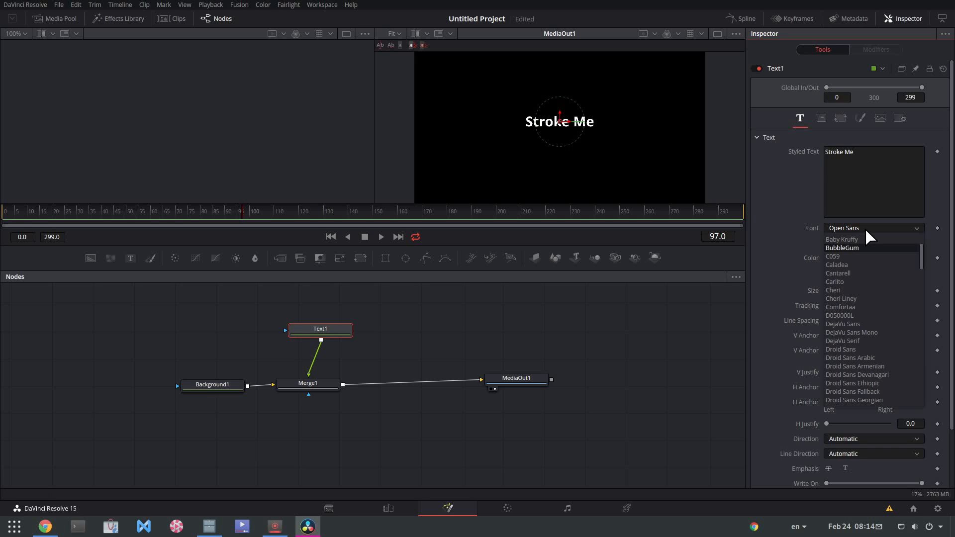
key("Return")
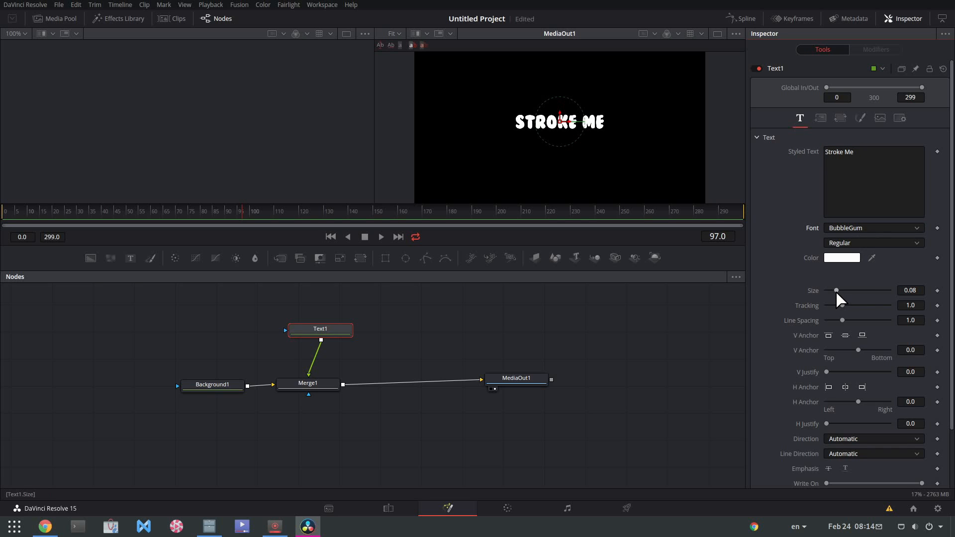
left_click_drag(837, 291, 849, 289)
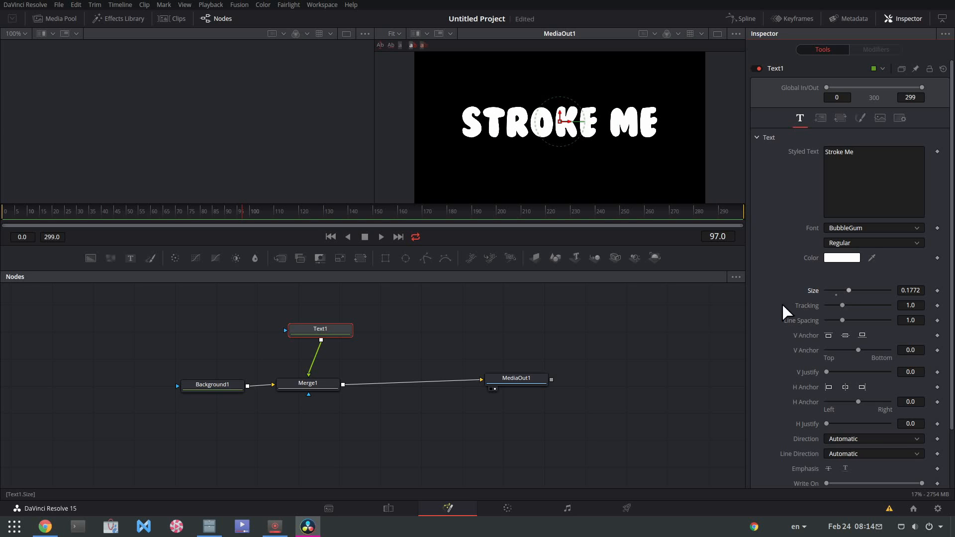
Step: Color the Background1 node a muted red with saturation about 0.693 and value about 0.646
left_click(214, 386)
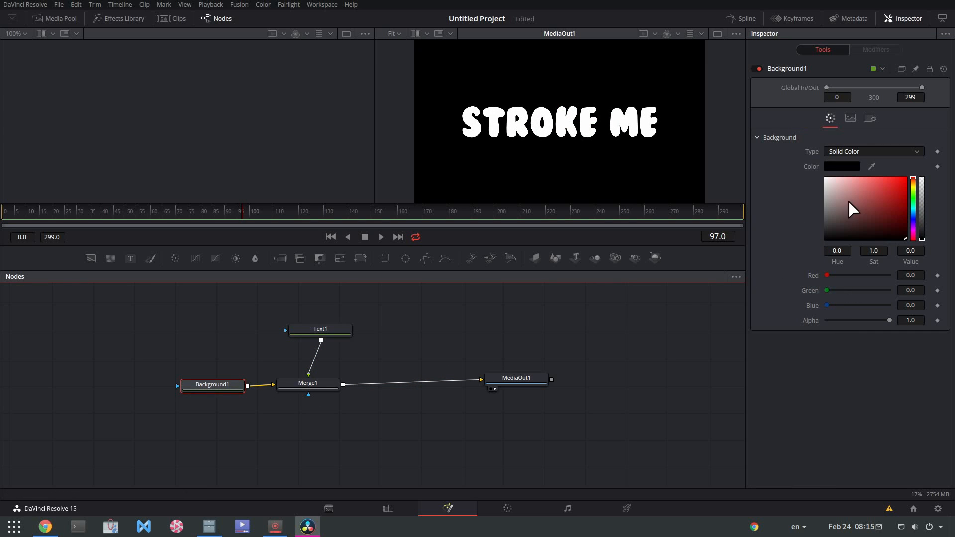
left_click_drag(849, 202, 882, 199)
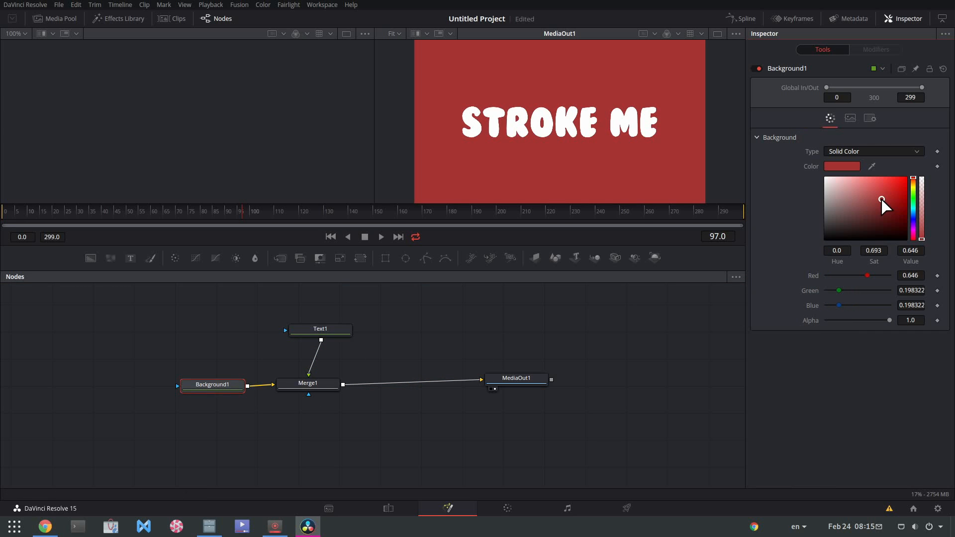
Step: Change shading element 1 of Text1 to the text outline appearance and color it black
left_click(326, 326)
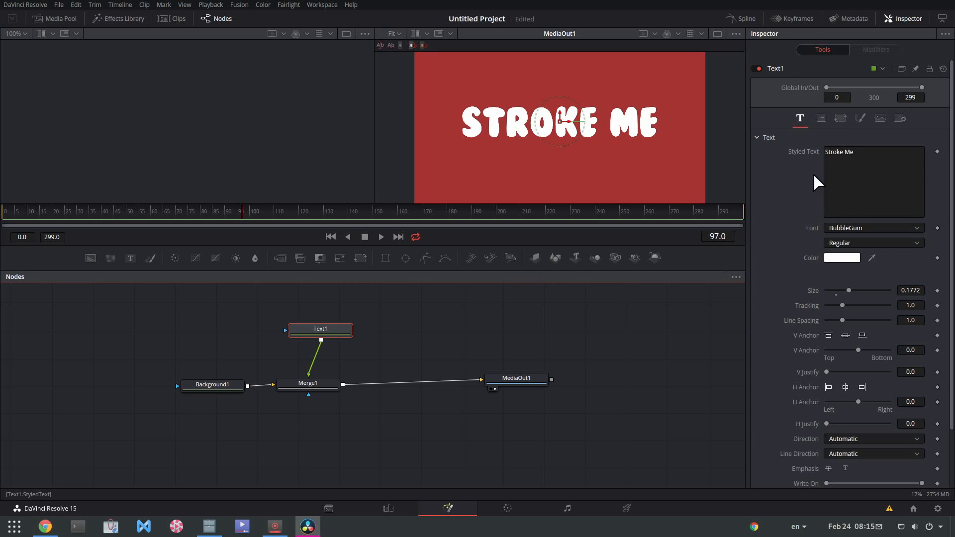
left_click(863, 117)
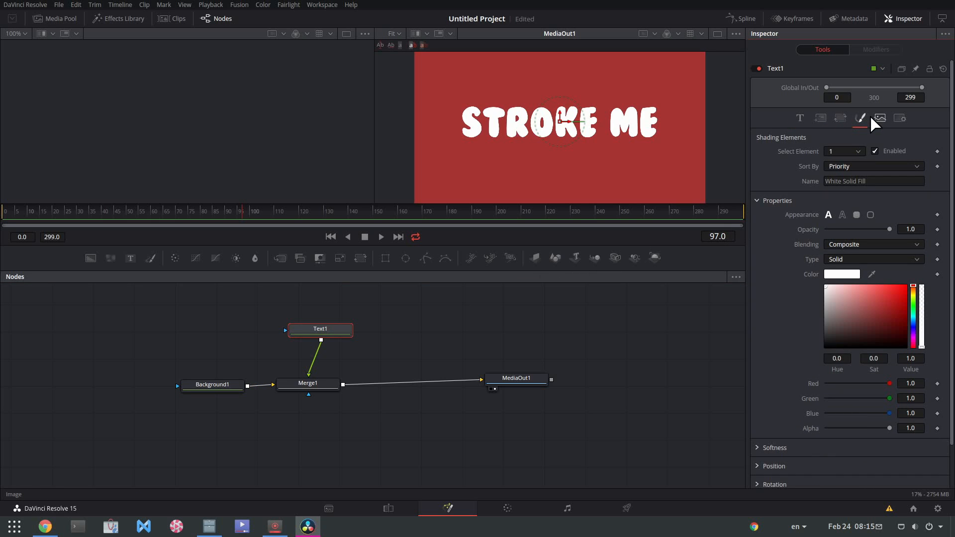
left_click(842, 215)
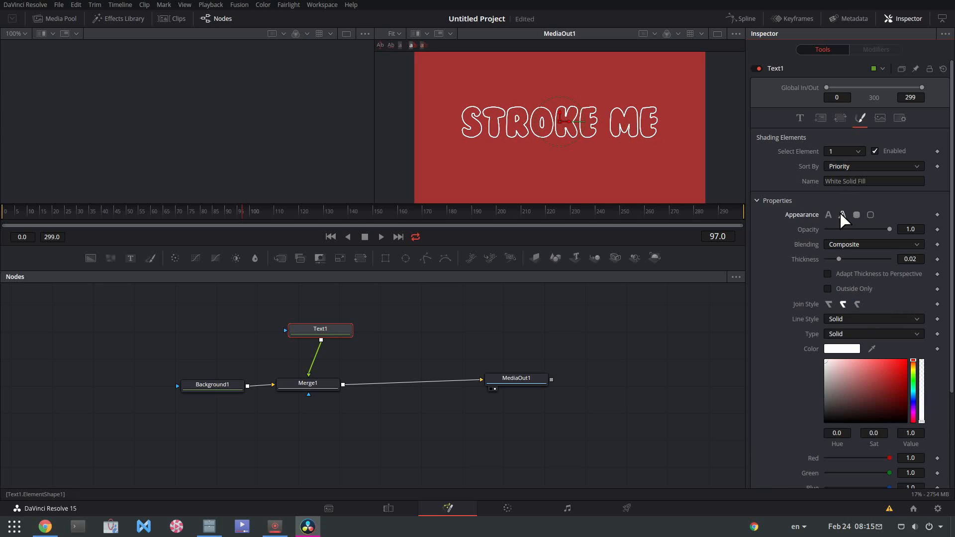
mouse_move(846, 398)
left_mouse_down()
mouse_move(834, 427)
mouse_move(823, 427)
left_mouse_up()
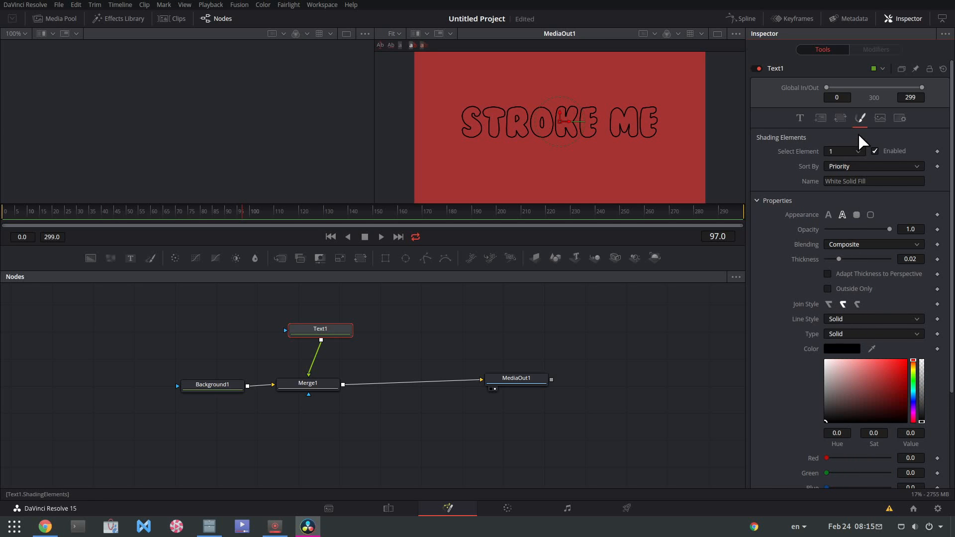
Step: Enable shading element 2 of Text1 with the text fill appearance and color it white
left_click(856, 152)
left_click(848, 169)
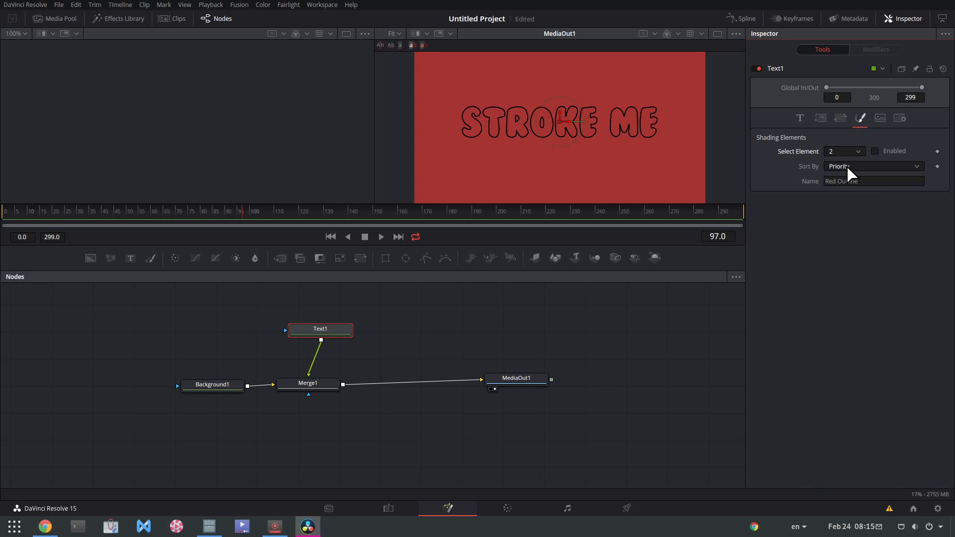
left_click(874, 150)
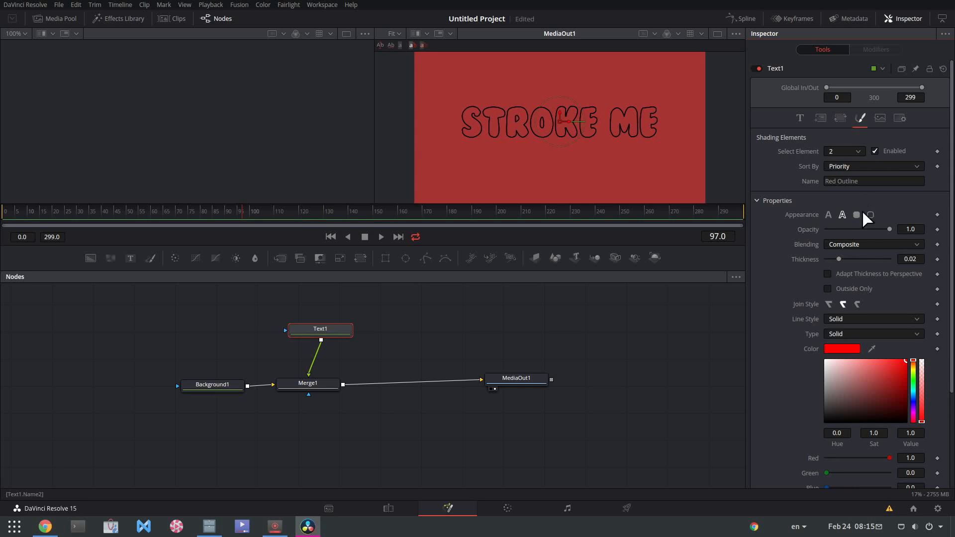
left_click(828, 214)
left_click_drag(843, 296, 815, 284)
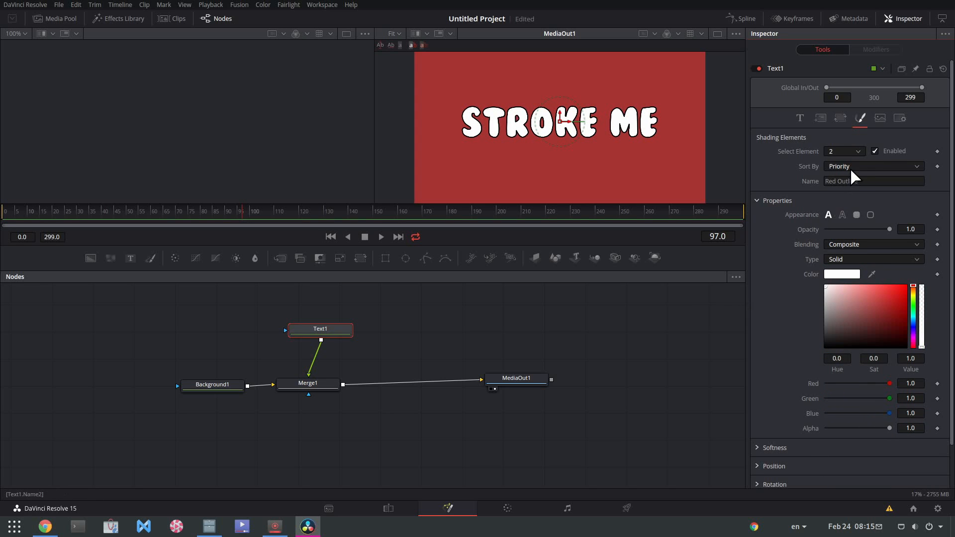
Step: Add the frame render script Text1.StyledText = "ha!" to the Text1 node's settings
left_click(898, 119)
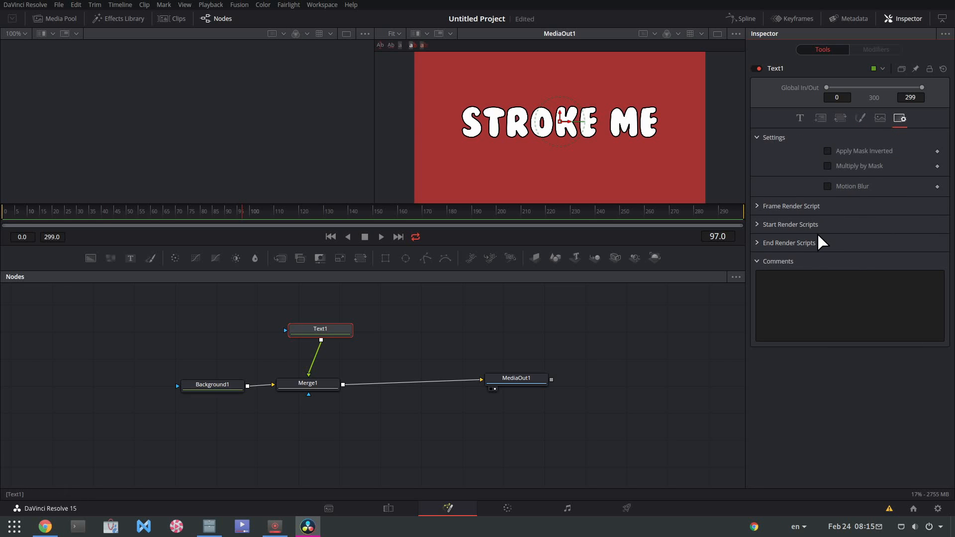
left_click(757, 206)
left_click(783, 235)
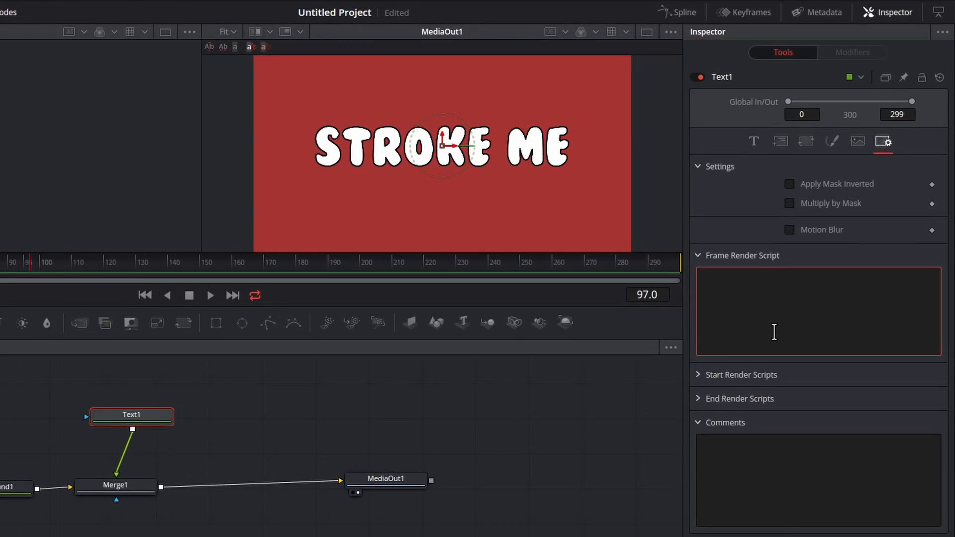
type("Text1.StyledText = \"ha!")
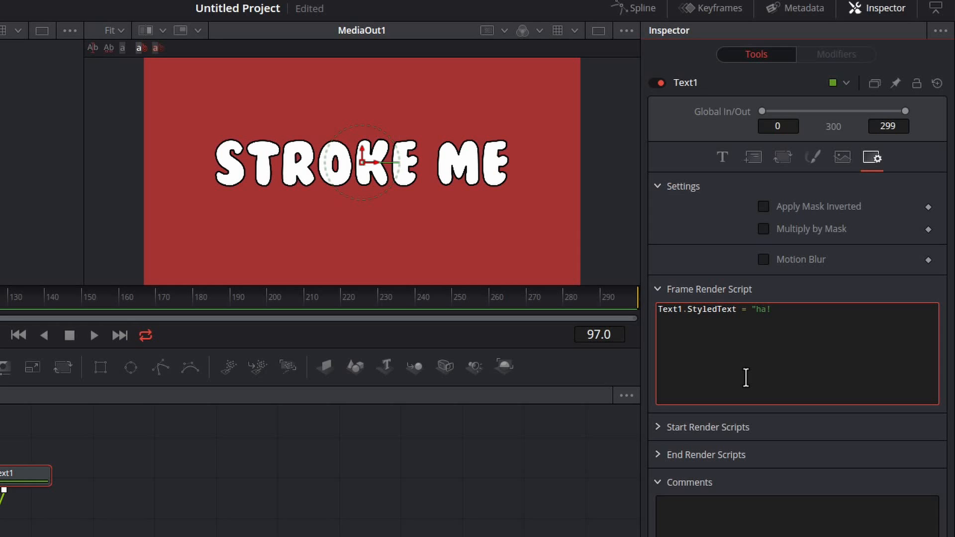
left_click(769, 283)
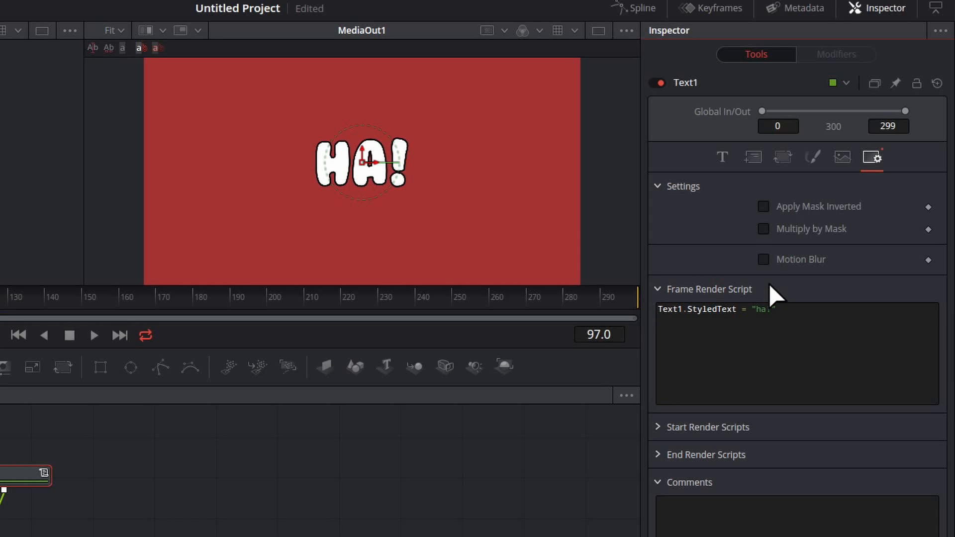
Step: Wrap the StyledText assignment in the frame render script in an "if (time > 60) then" ... "end" condition
left_click(764, 322)
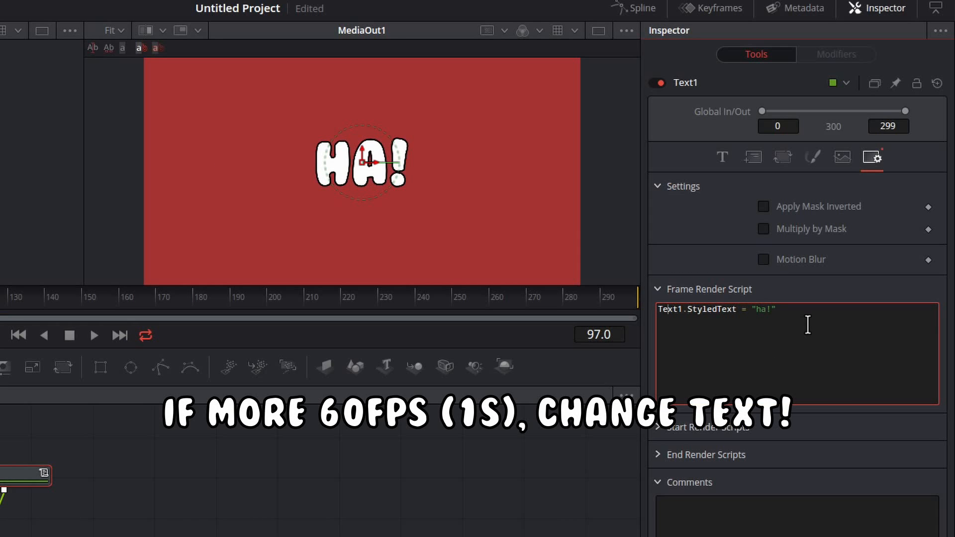
key("Home")
key("Return")
type("if (time > 60) then")
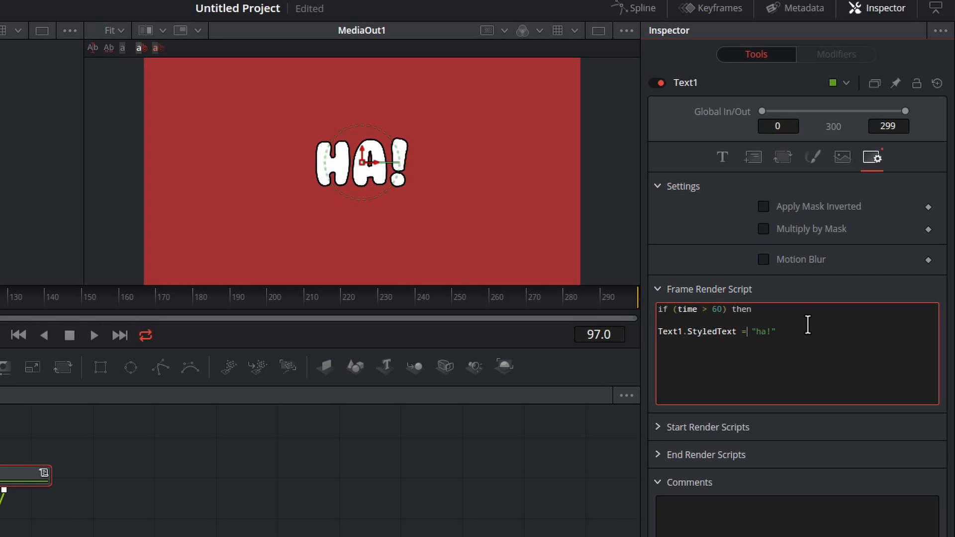
key("Tab")
type("end")
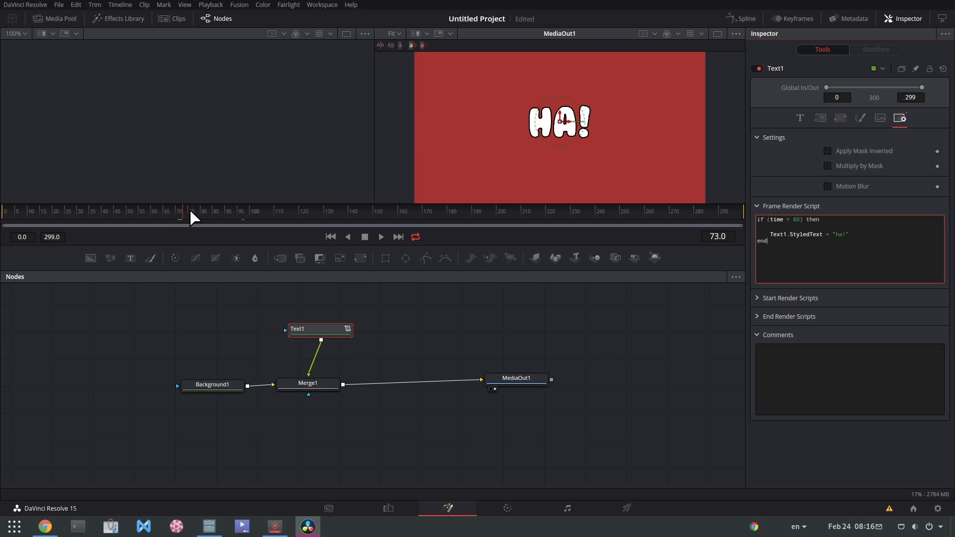
Step: Check the scripted text change around frame 60 in Fusion, and play the compound clip on the edit timeline
left_click_drag(220, 211, 127, 210)
left_click(837, 209)
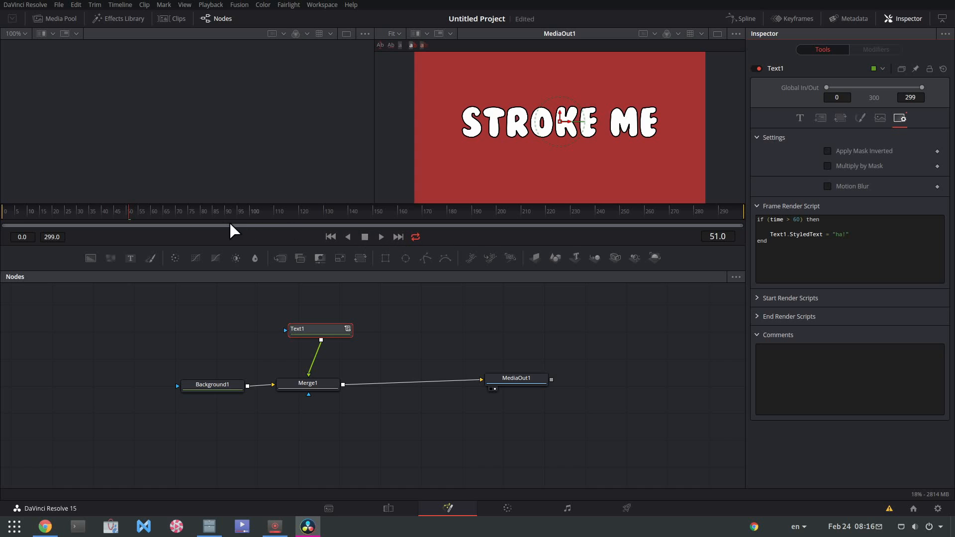
key("space")
left_click(152, 211)
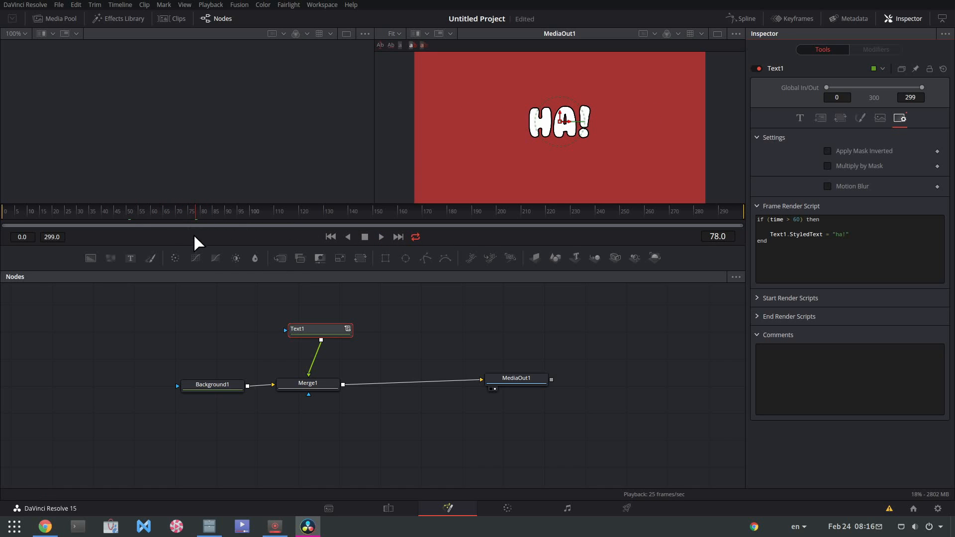
left_click(387, 505)
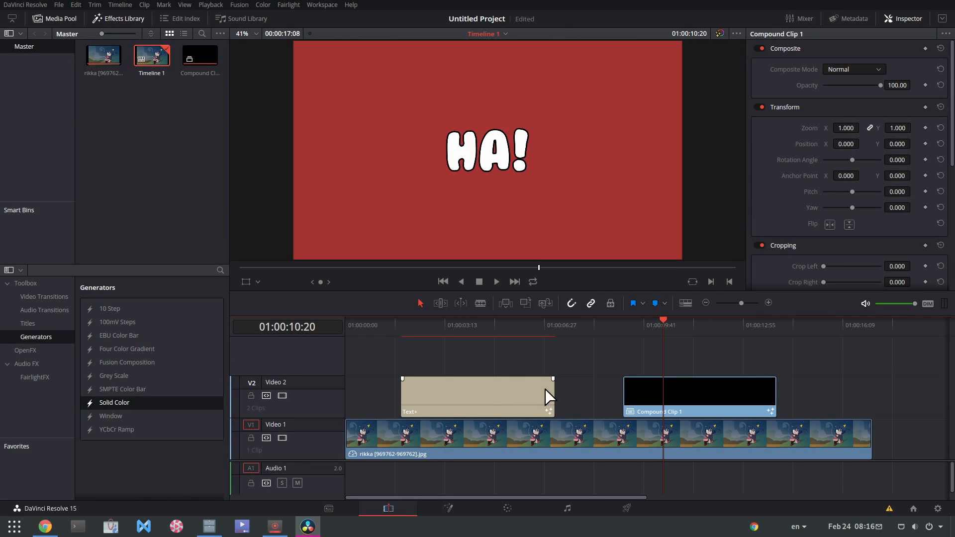
left_click(604, 325)
key("space")
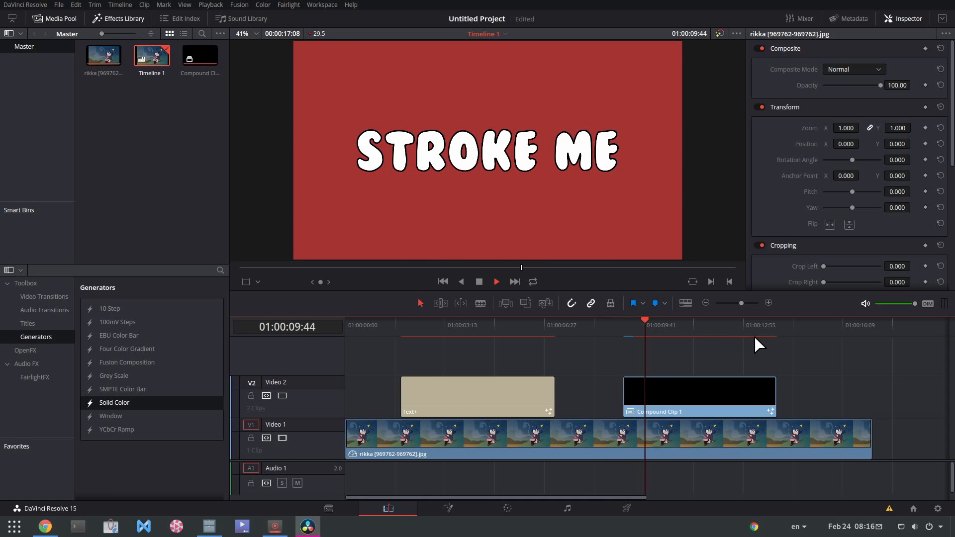
Step: Delete the Background1 and Merge1 nodes from the compound clip's Fusion composition and connect Text1 directly to MediaOut1
left_click(649, 381)
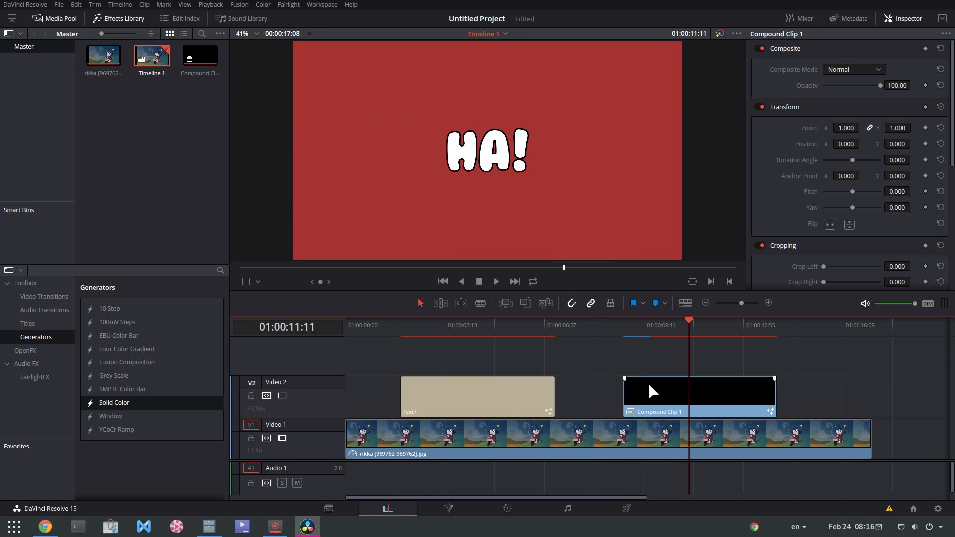
left_click(447, 508)
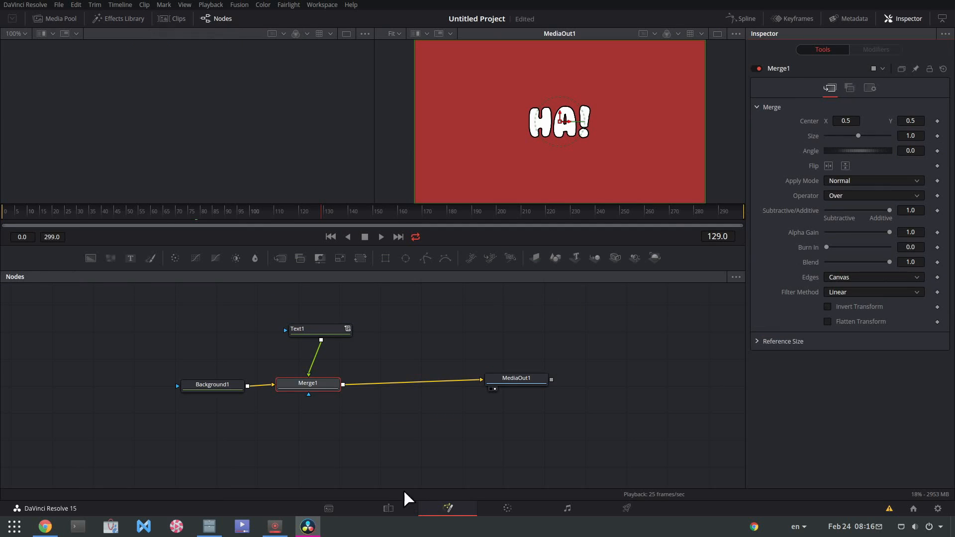
left_click(214, 391)
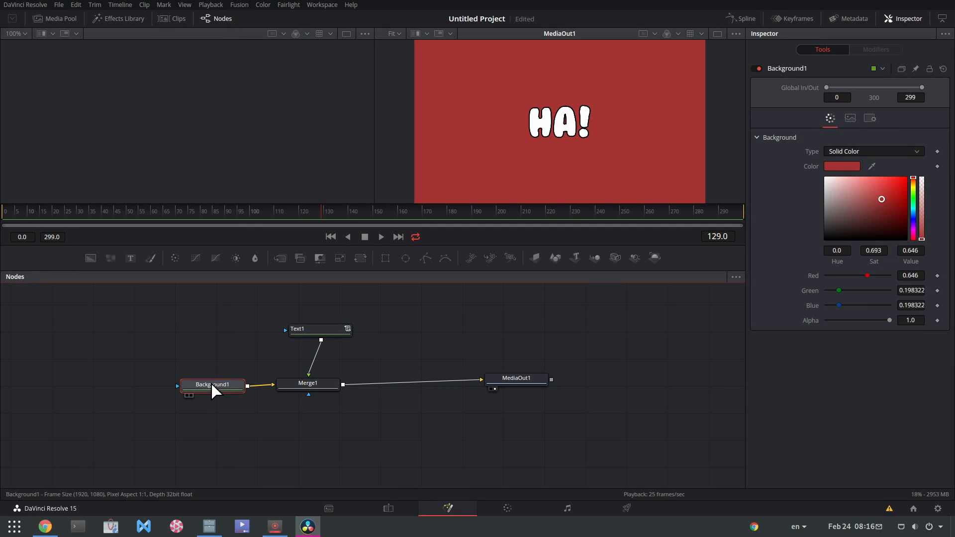
key("Delete")
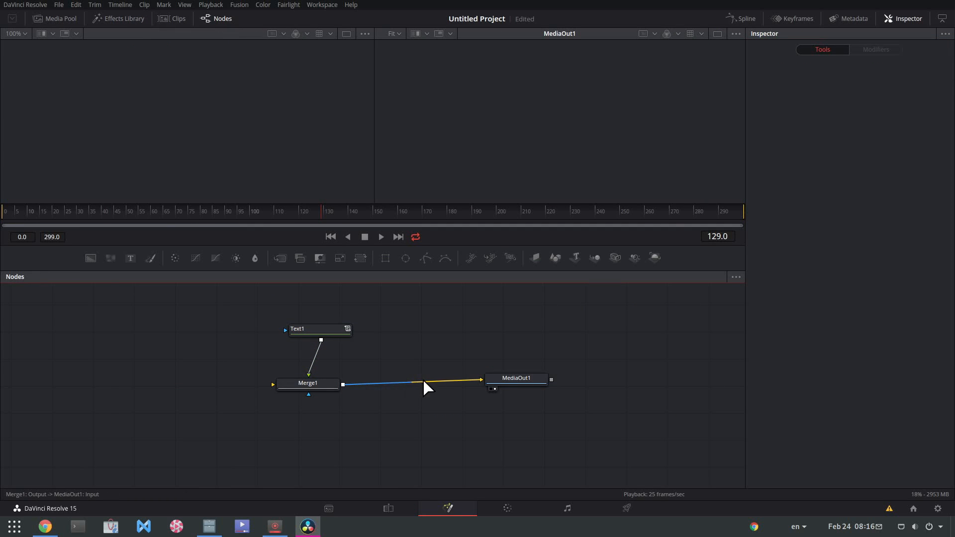
left_click(503, 382)
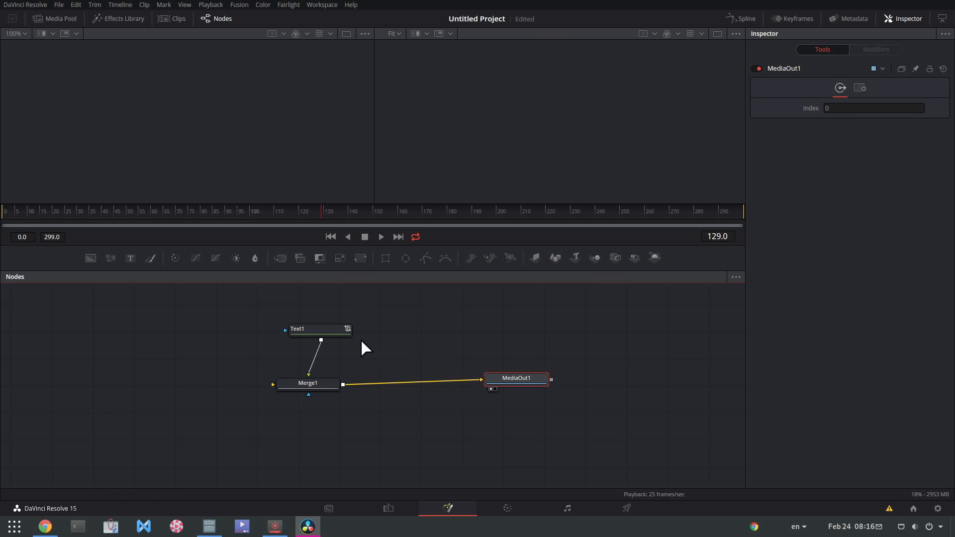
left_click(311, 388)
key("Delete")
left_click_drag(352, 326, 501, 379)
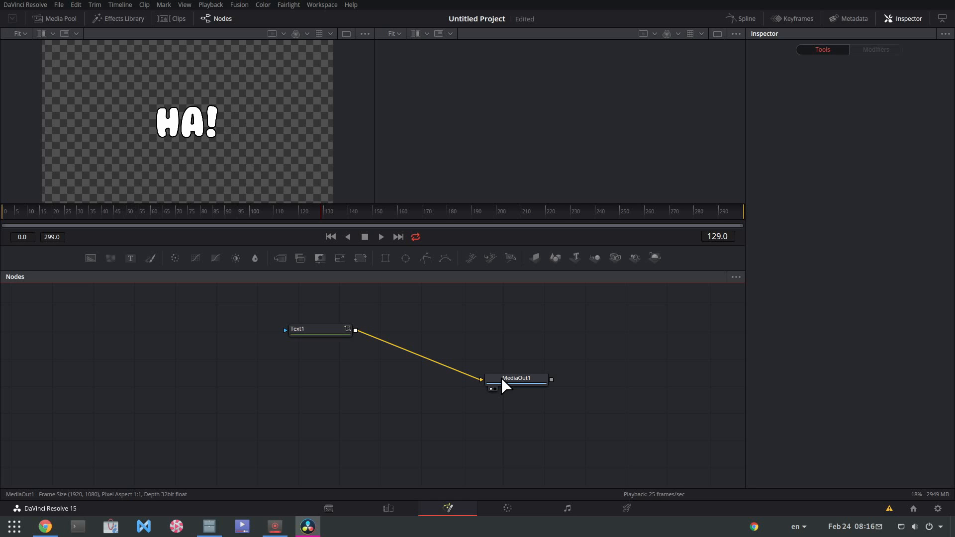
left_click(504, 385)
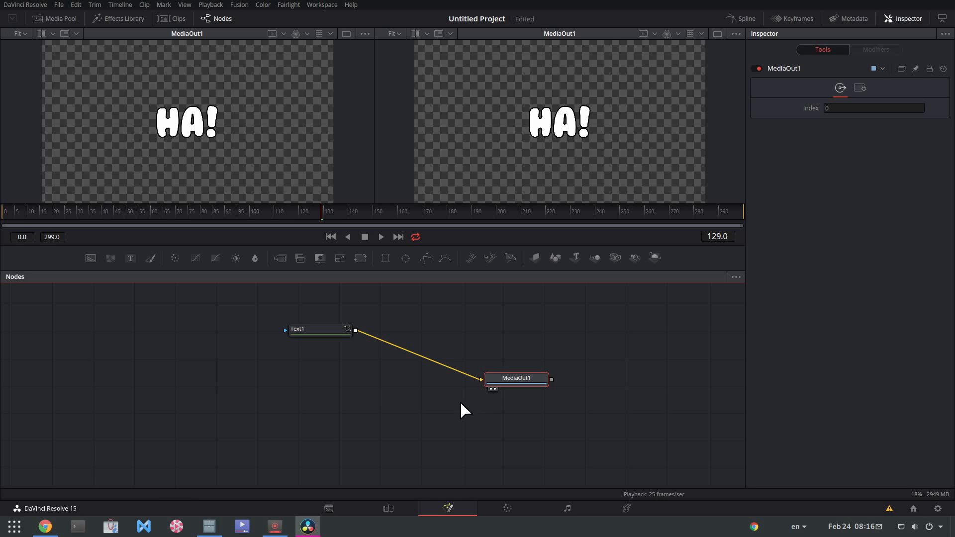
Step: Play back the compound clip and the Text+ title over the image on the edit timeline
left_click(387, 507)
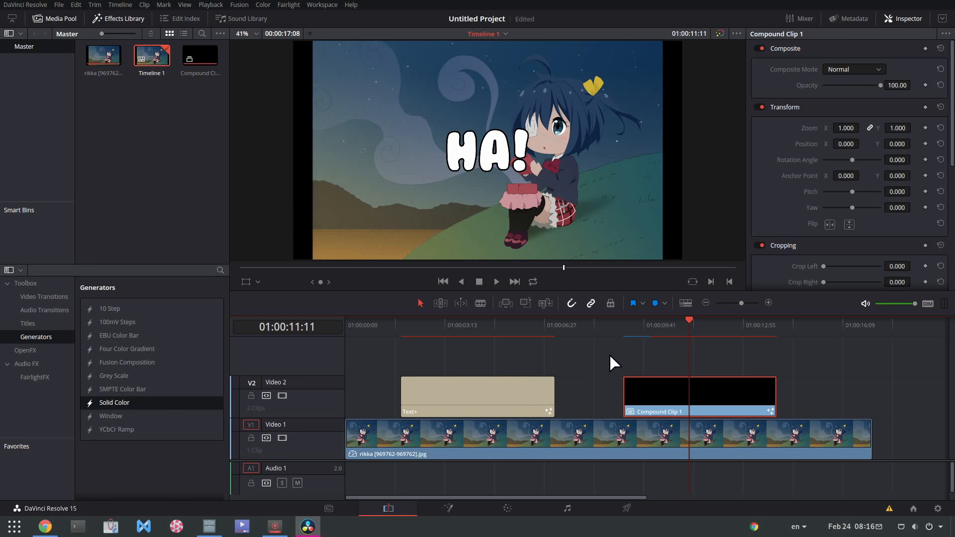
left_click(612, 327)
key("space")
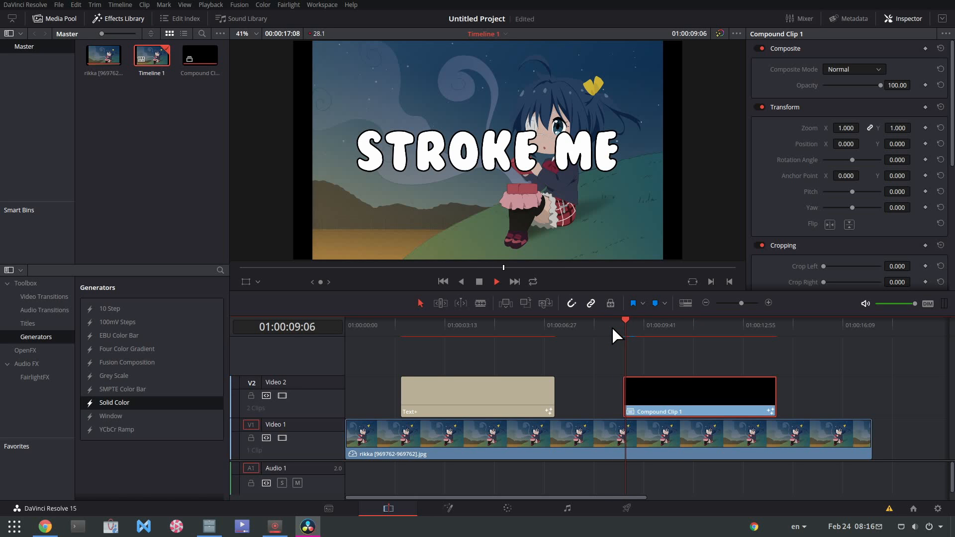
left_click(396, 329)
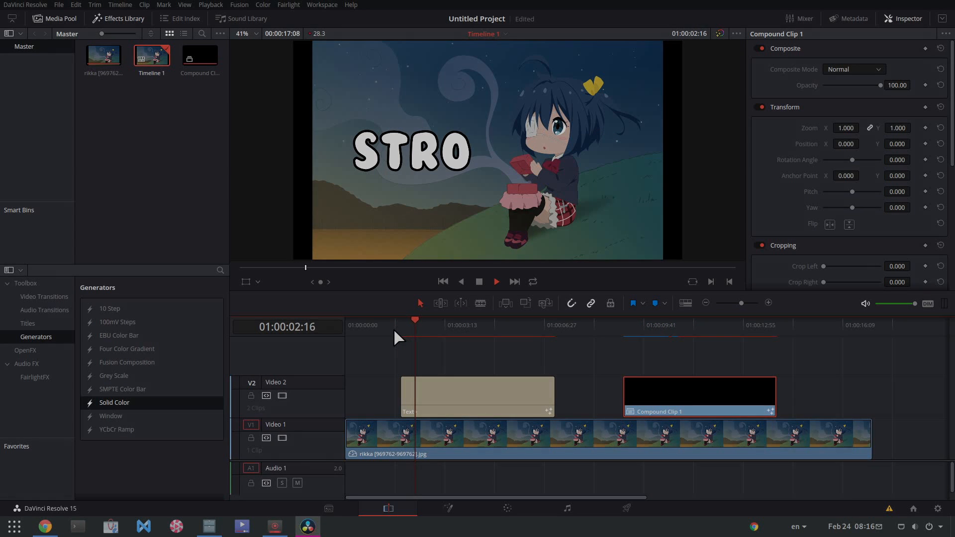